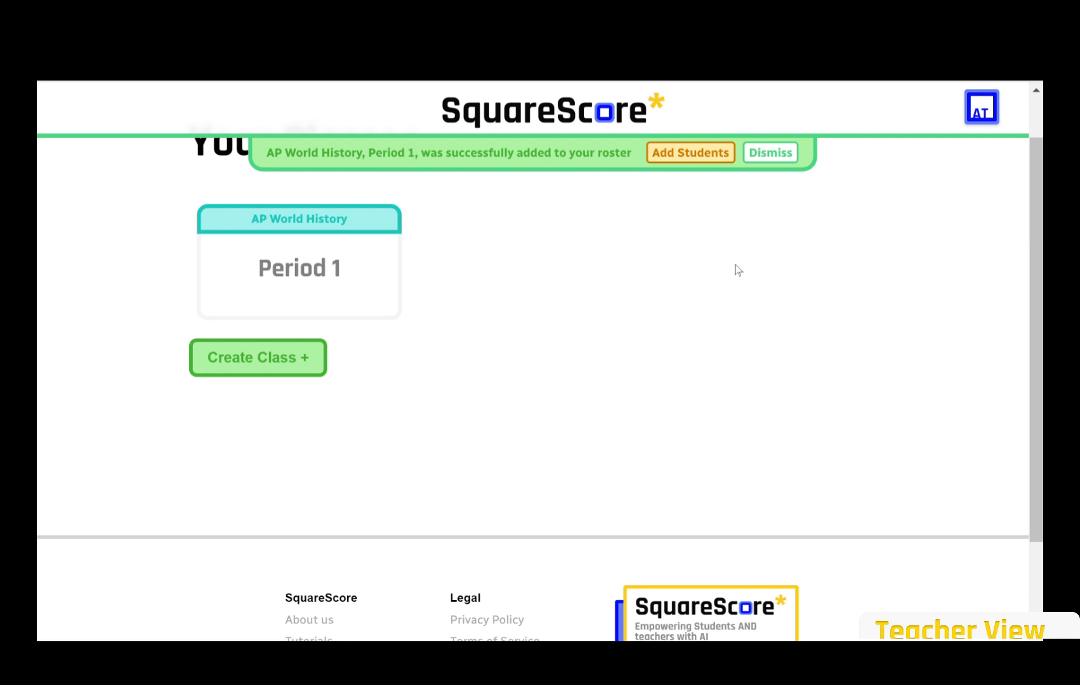
As a student, request to join Period 1 with the class code, then admit them as teacher.
{"action": "left_click", "coordinate": [703, 155]}
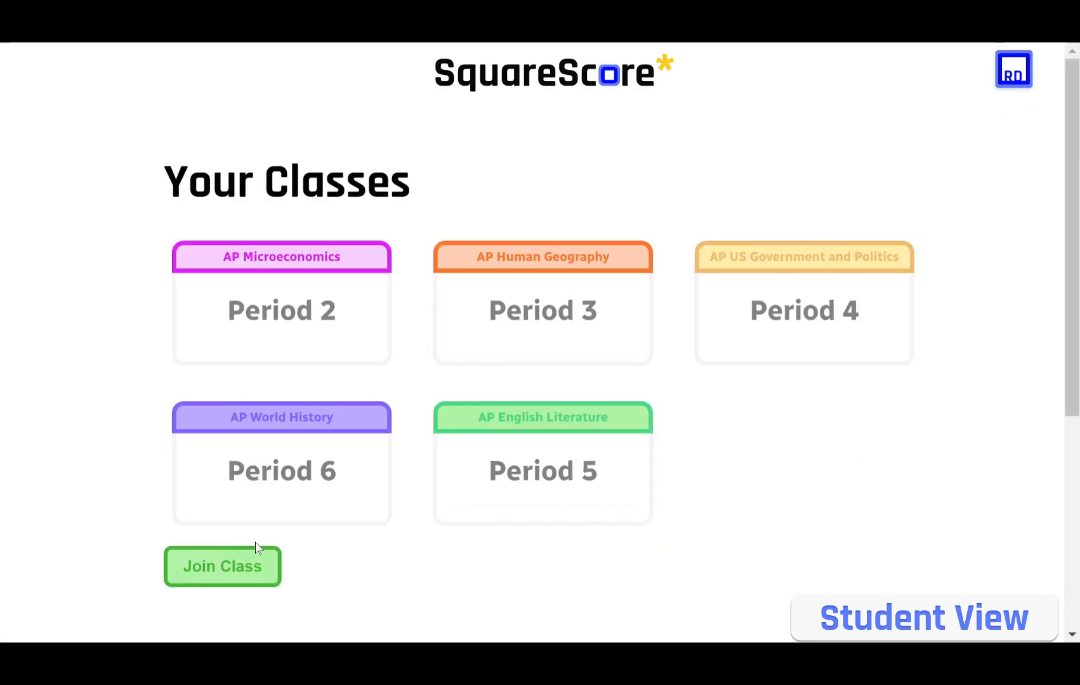
{"action": "left_click", "coordinate": [270, 562]}
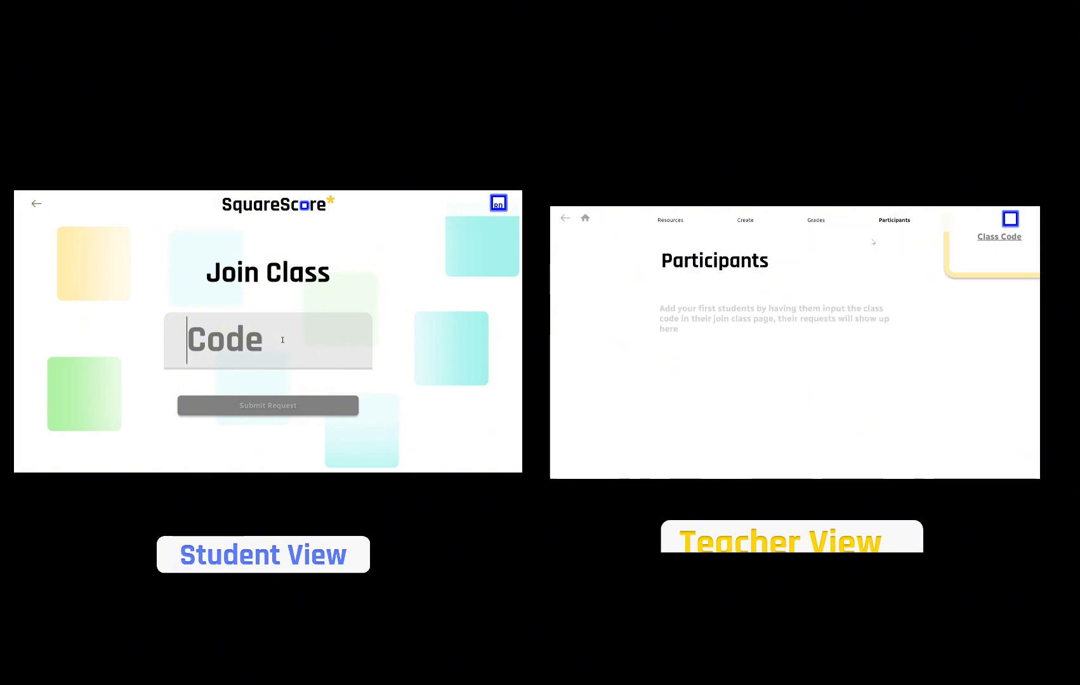
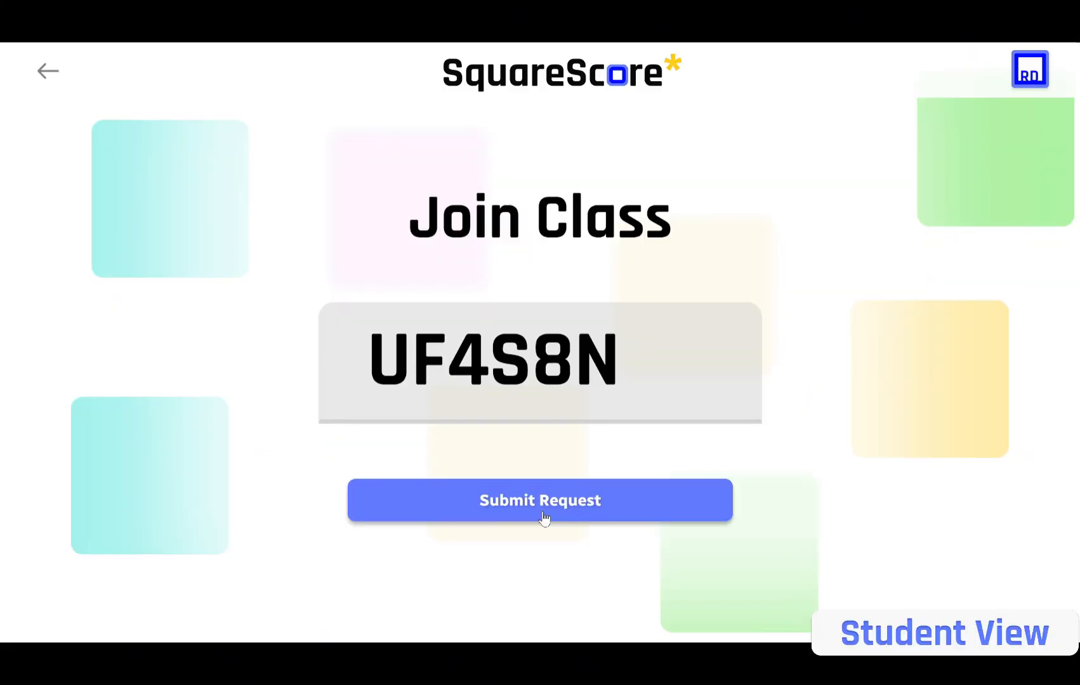
{"action": "left_click", "coordinate": [270, 409]}
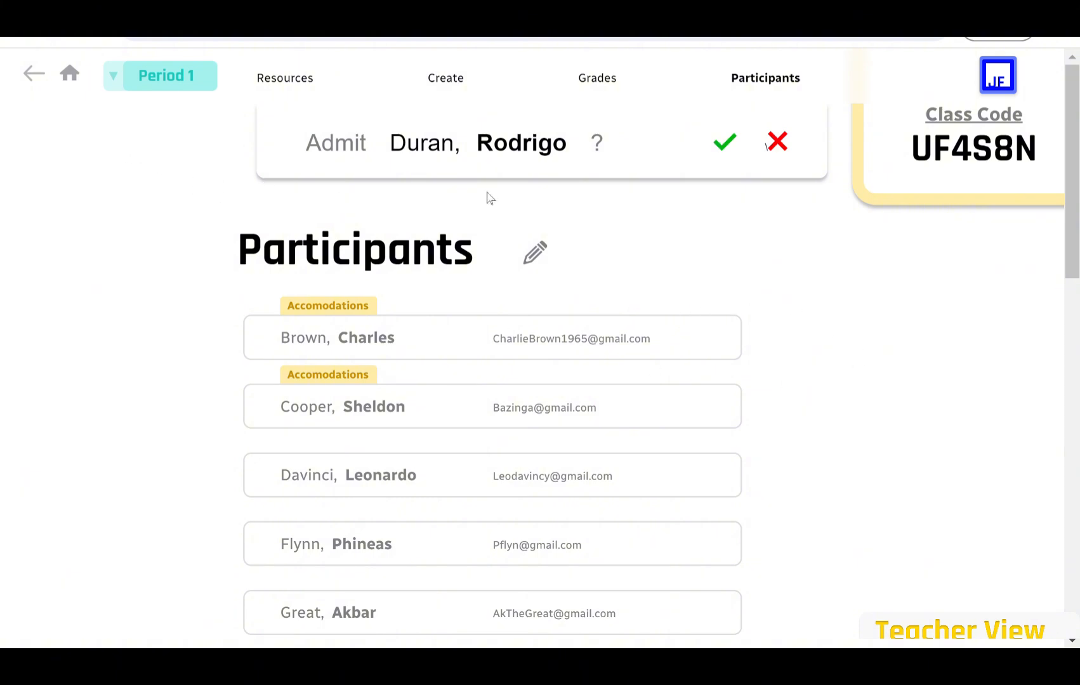
{"action": "left_click", "coordinate": [725, 144]}
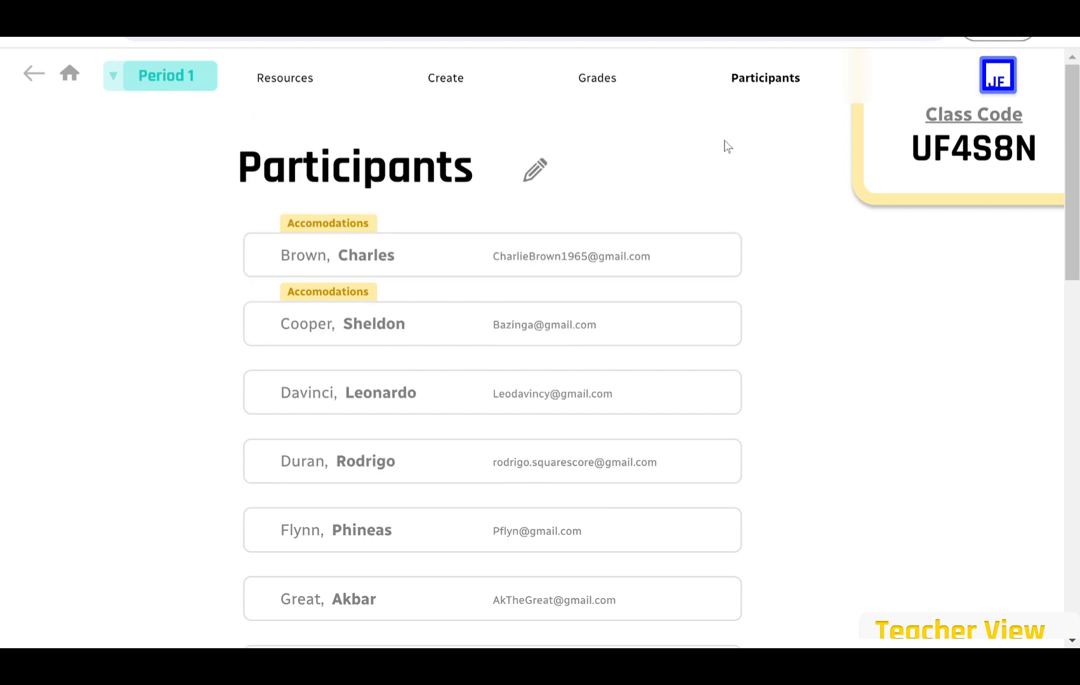
Remove one student from the Period 1 participants list.
{"action": "left_click", "coordinate": [539, 181]}
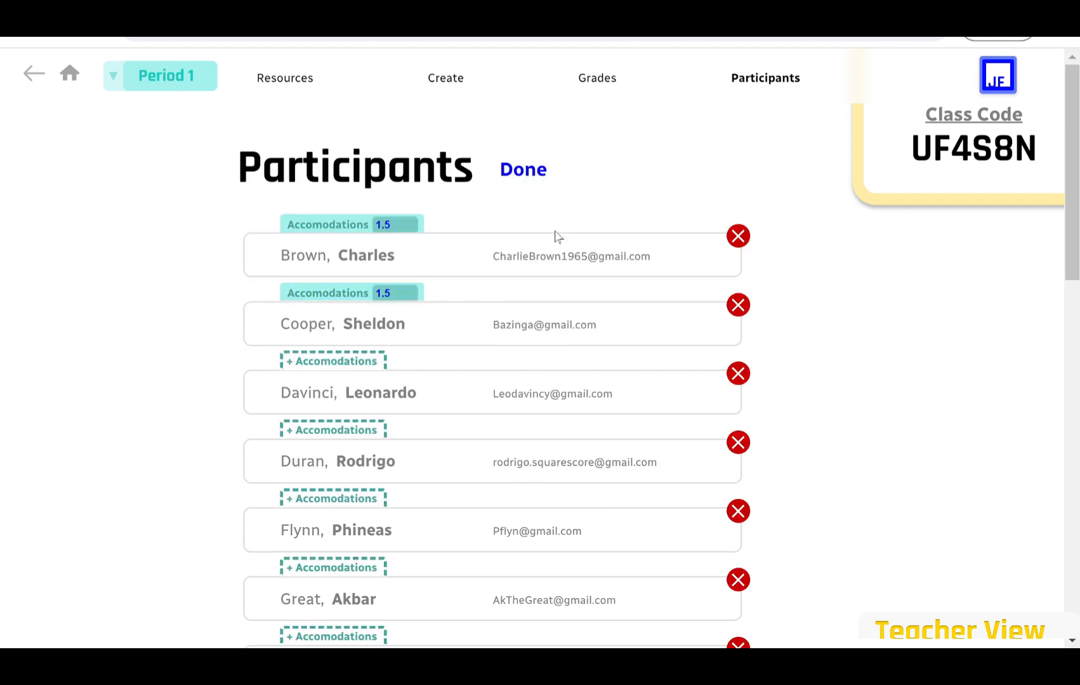
{"action": "scroll", "coordinate": [550, 284], "scroll_direction": "down", "scroll_amount": 3}
{"action": "scroll", "coordinate": [550, 285], "scroll_direction": "down", "scroll_amount": 4}
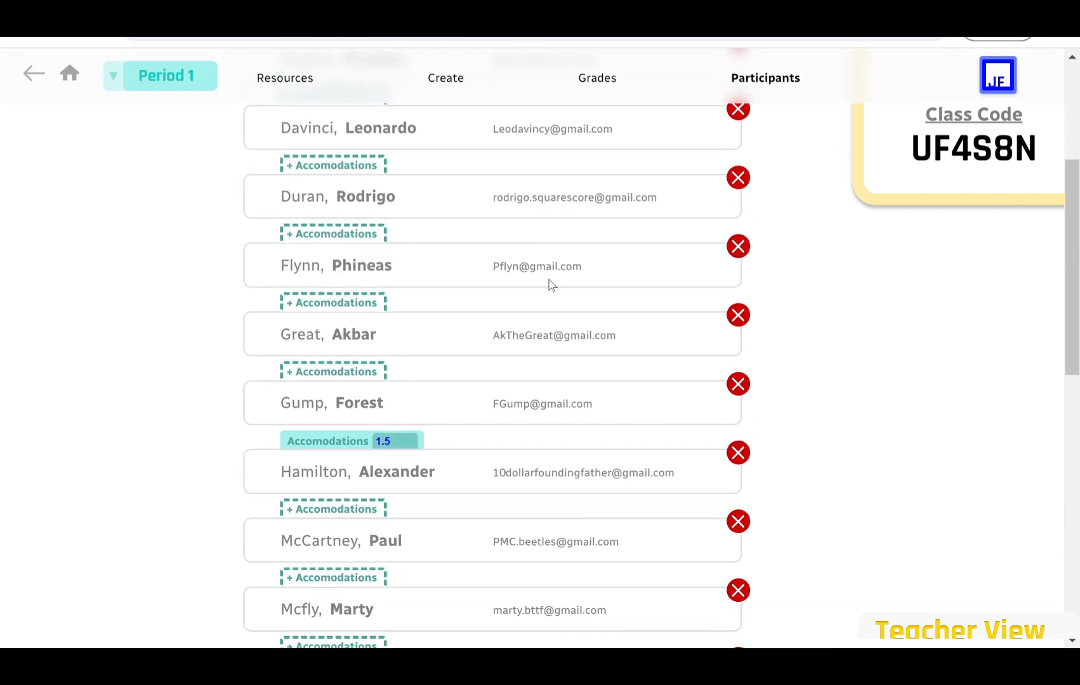
{"action": "scroll", "coordinate": [550, 284], "scroll_direction": "down", "scroll_amount": 1}
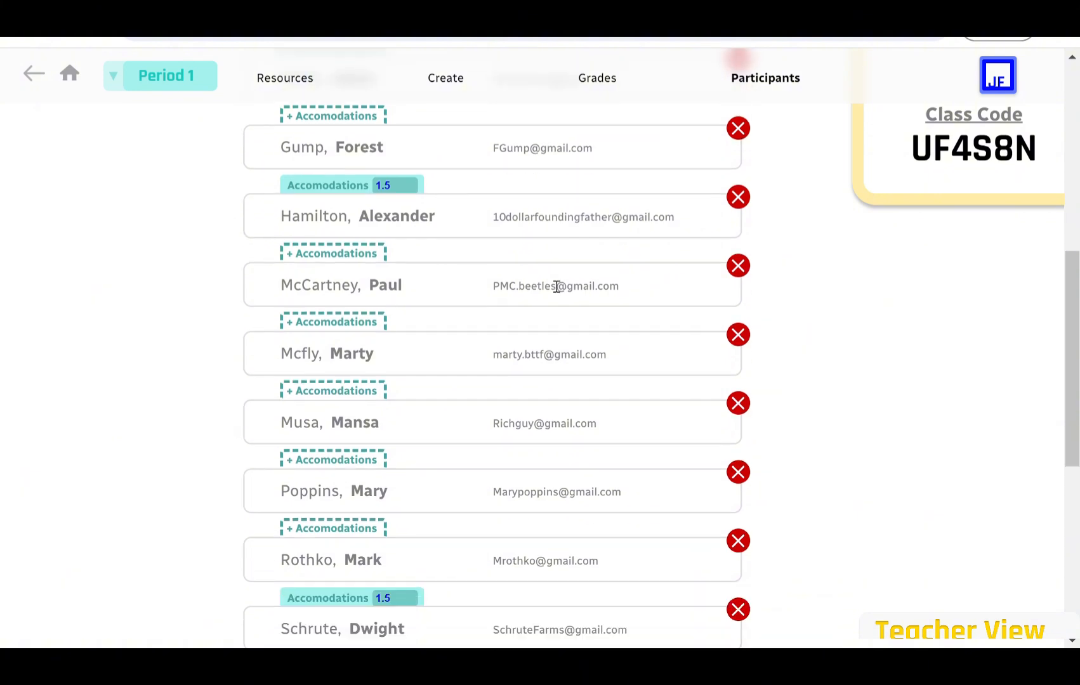
{"action": "scroll", "coordinate": [550, 284], "scroll_direction": "up", "scroll_amount": 1}
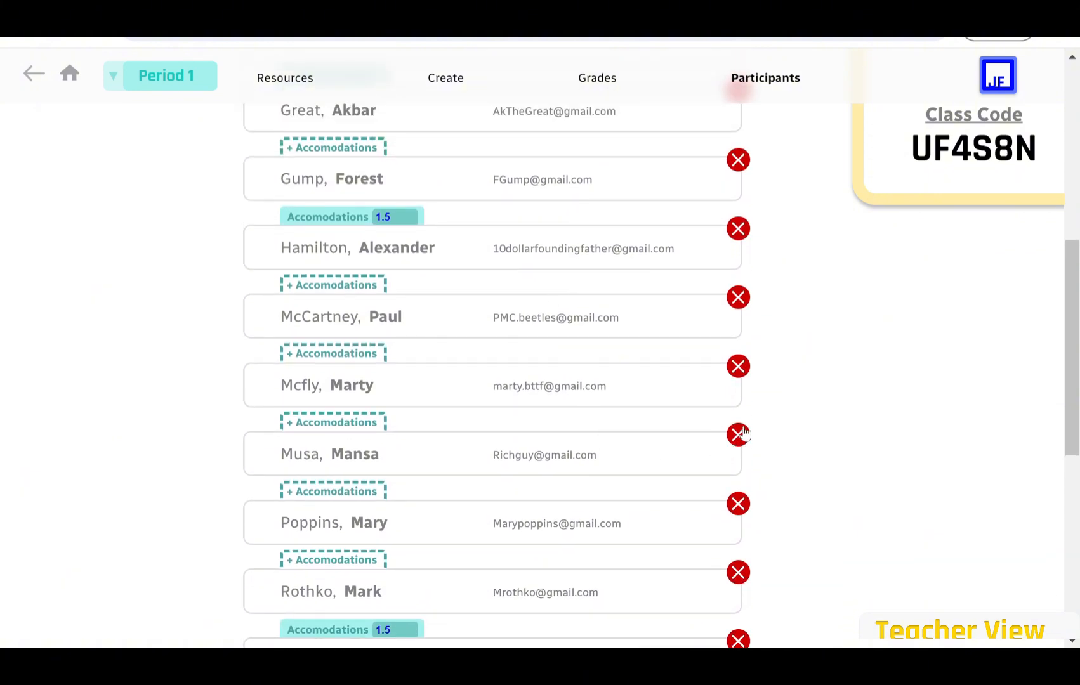
{"action": "left_click", "coordinate": [743, 373]}
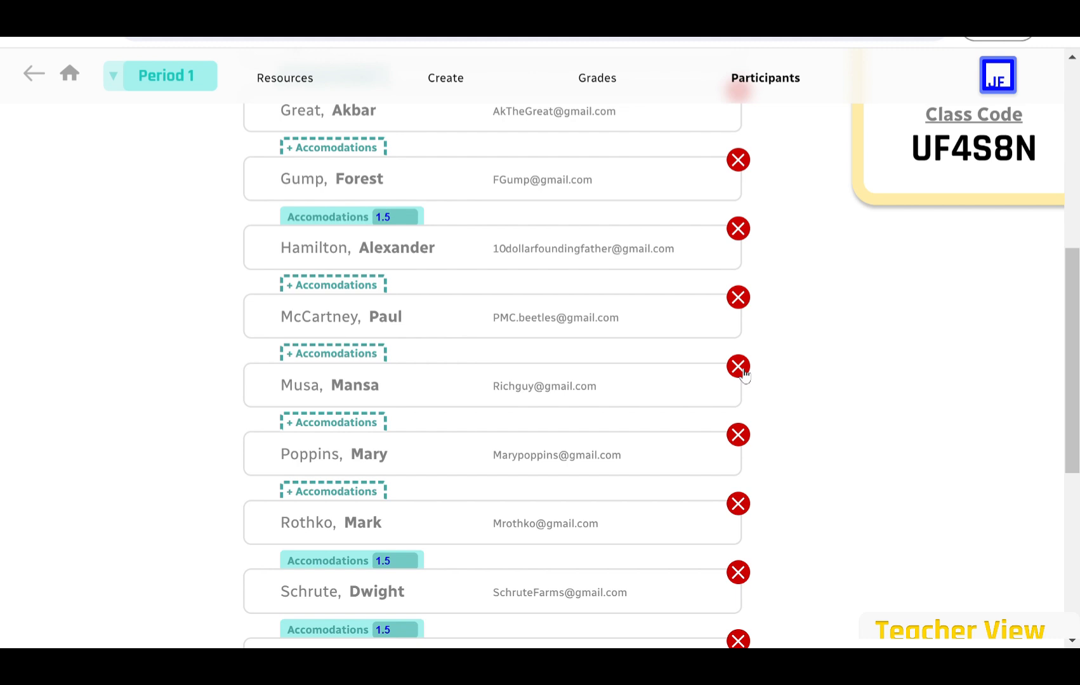
Give another student a 1.5 extra-time accommodation and finish editing participants.
{"action": "scroll", "coordinate": [443, 312], "scroll_direction": "up", "scroll_amount": 3}
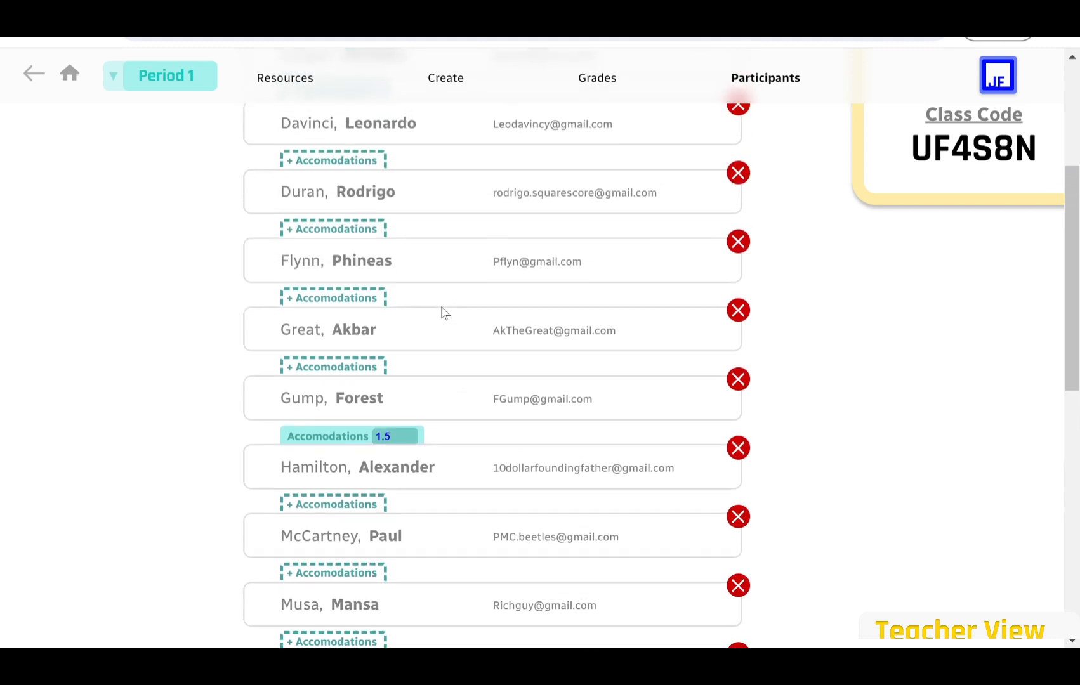
{"action": "scroll", "coordinate": [444, 312], "scroll_direction": "up", "scroll_amount": 3}
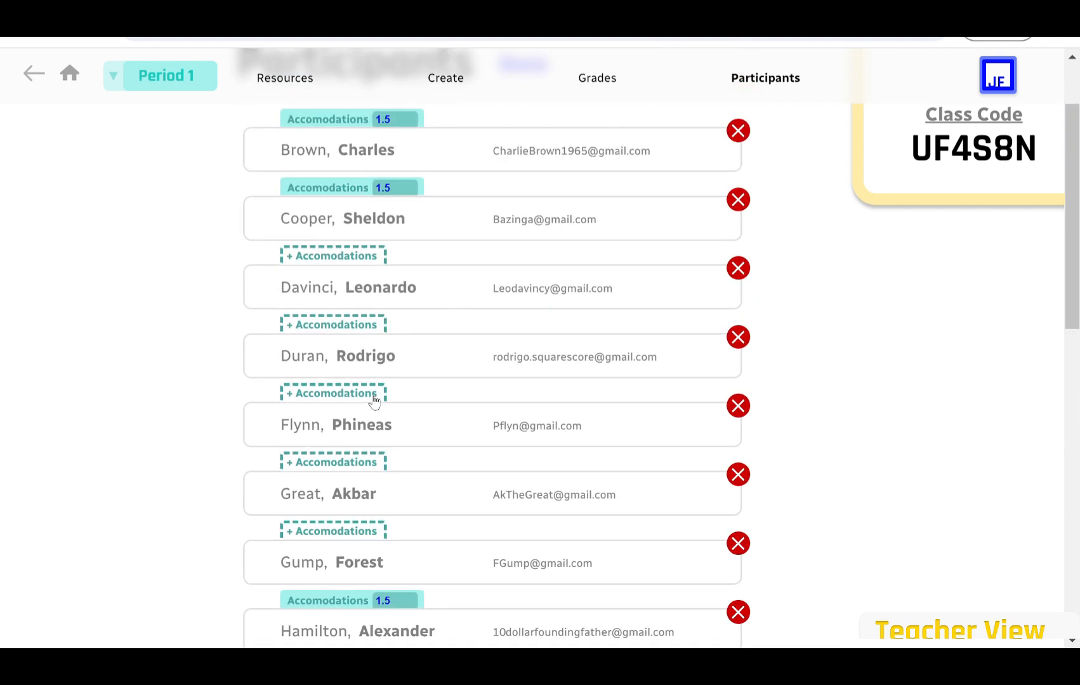
{"action": "left_click", "coordinate": [371, 396]}
{"action": "scroll", "coordinate": [518, 162], "scroll_direction": "up", "scroll_amount": 2}
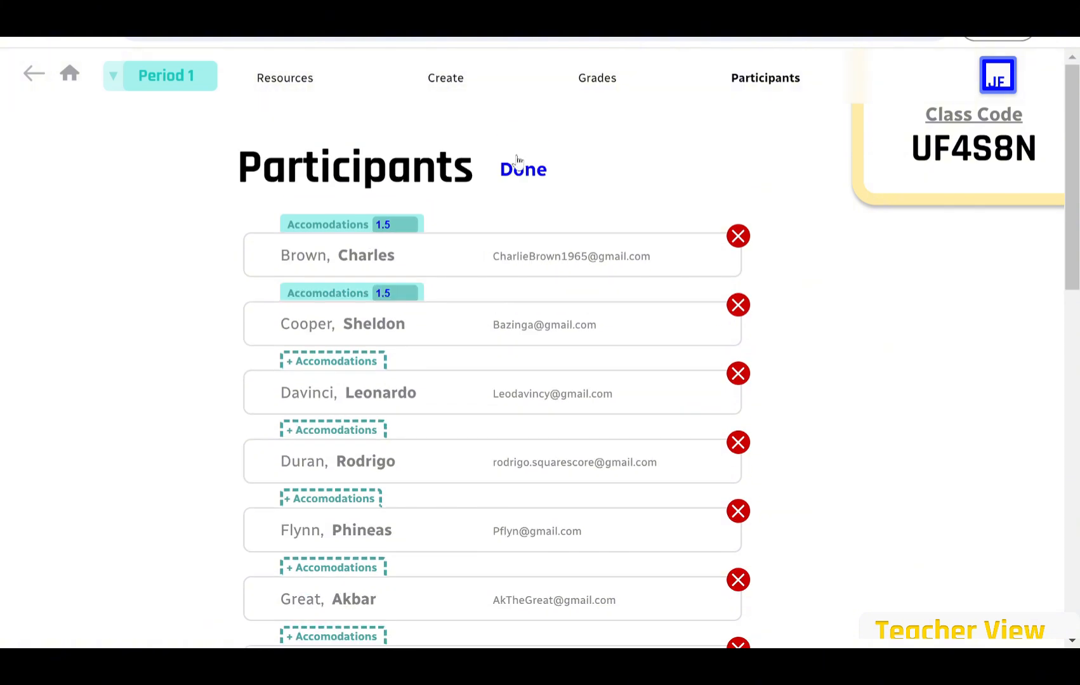
{"action": "left_click", "coordinate": [366, 362]}
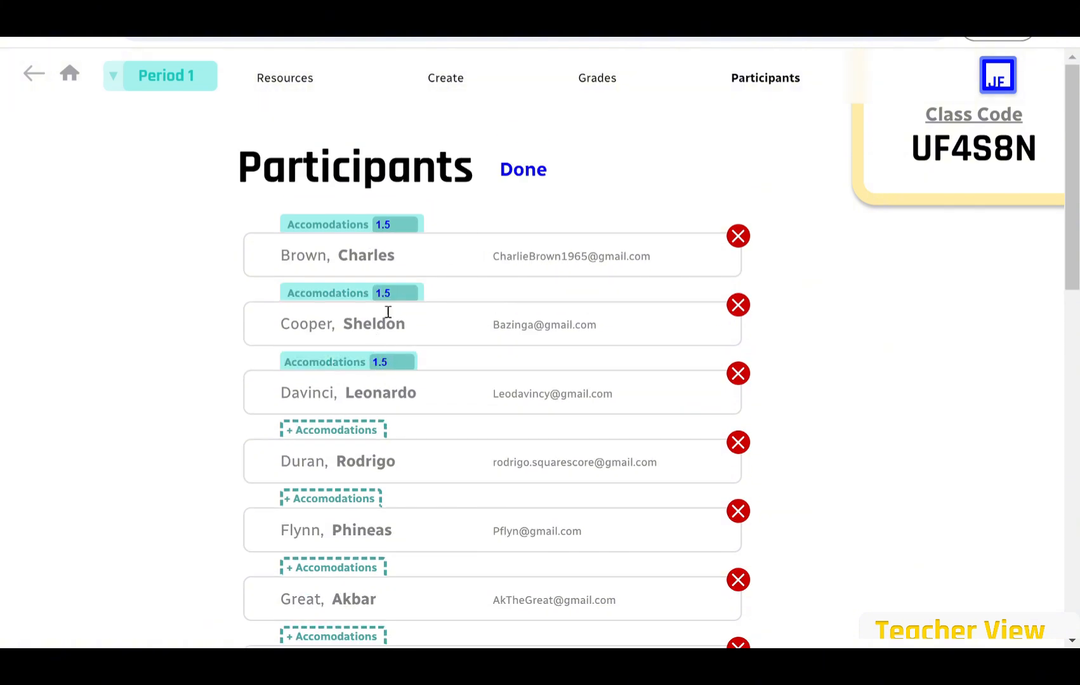
{"action": "left_click", "coordinate": [523, 173]}
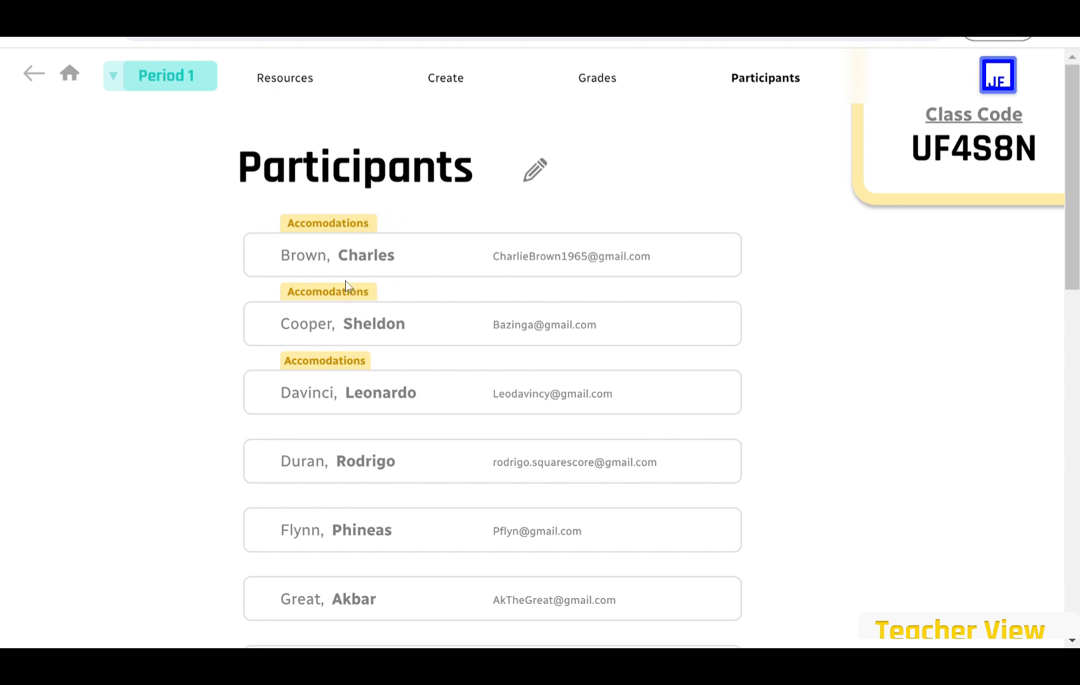
{"action": "mouse_move", "coordinate": [354, 297]}
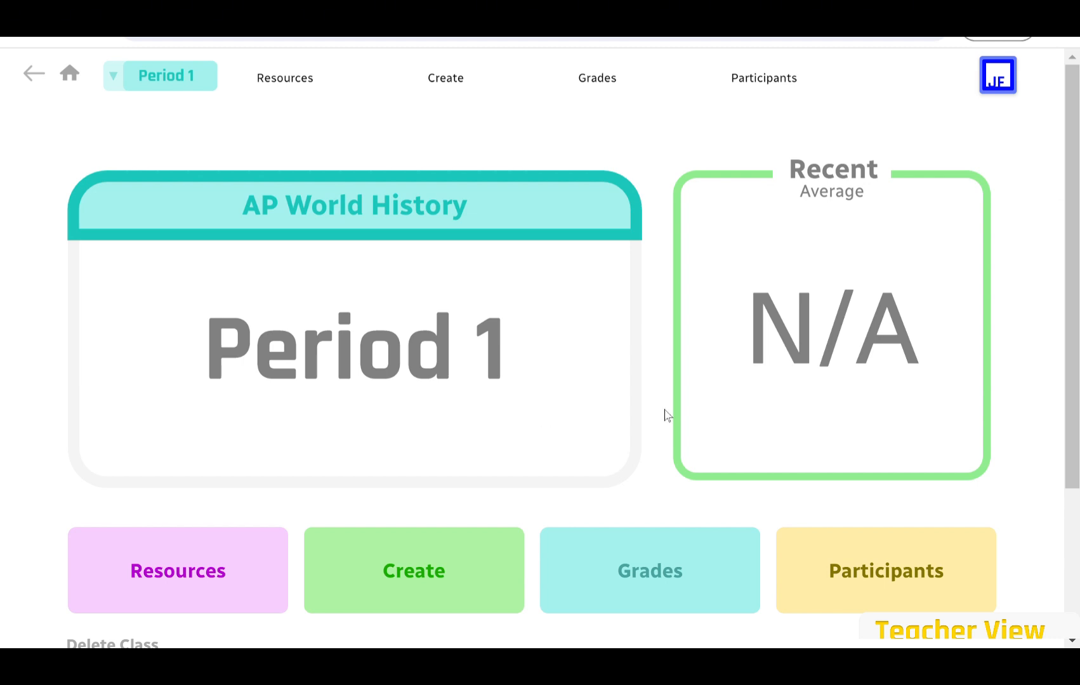
Create a new short-answer quiz named 'Note Quiz 1.3'.
{"action": "left_click", "coordinate": [414, 568]}
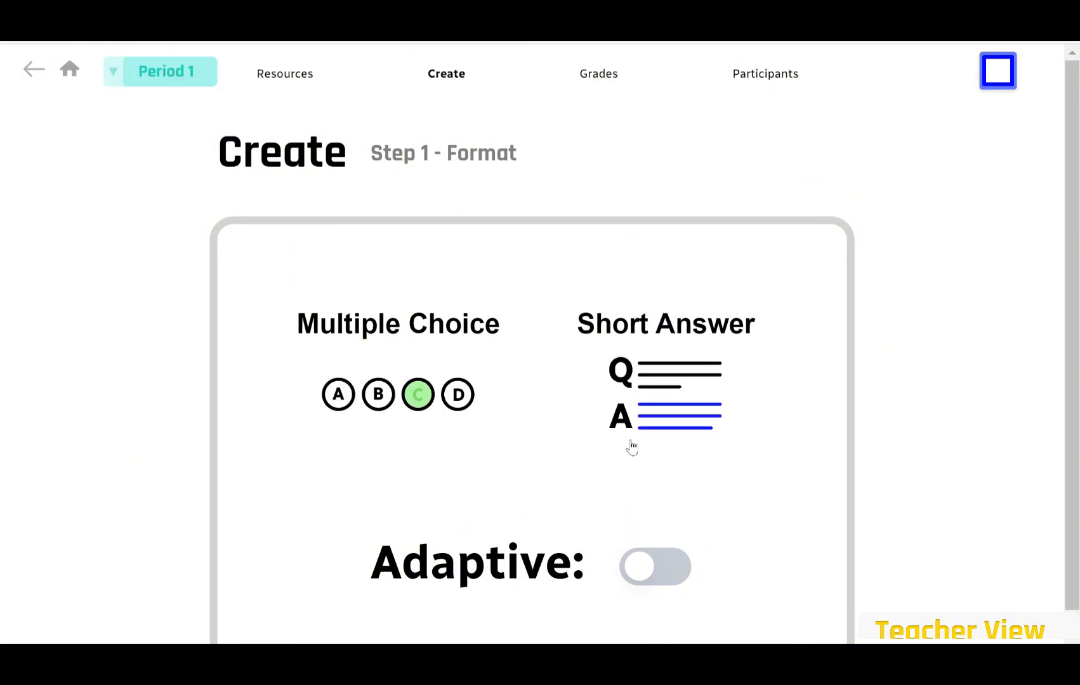
{"action": "left_click", "coordinate": [654, 389]}
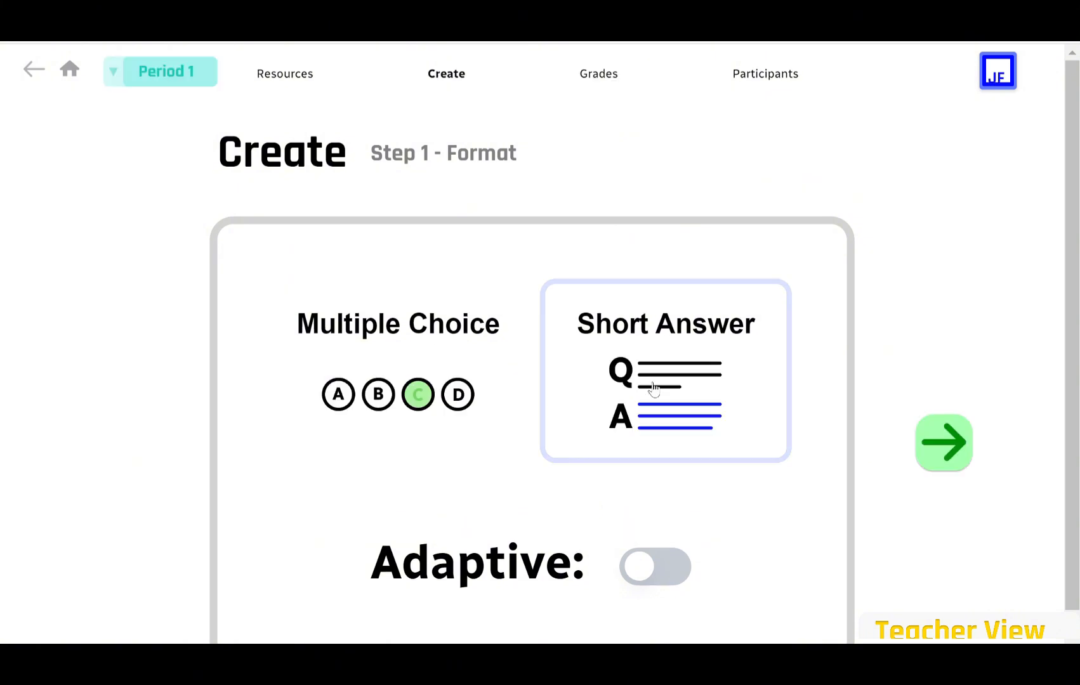
{"action": "left_click", "coordinate": [926, 455]}
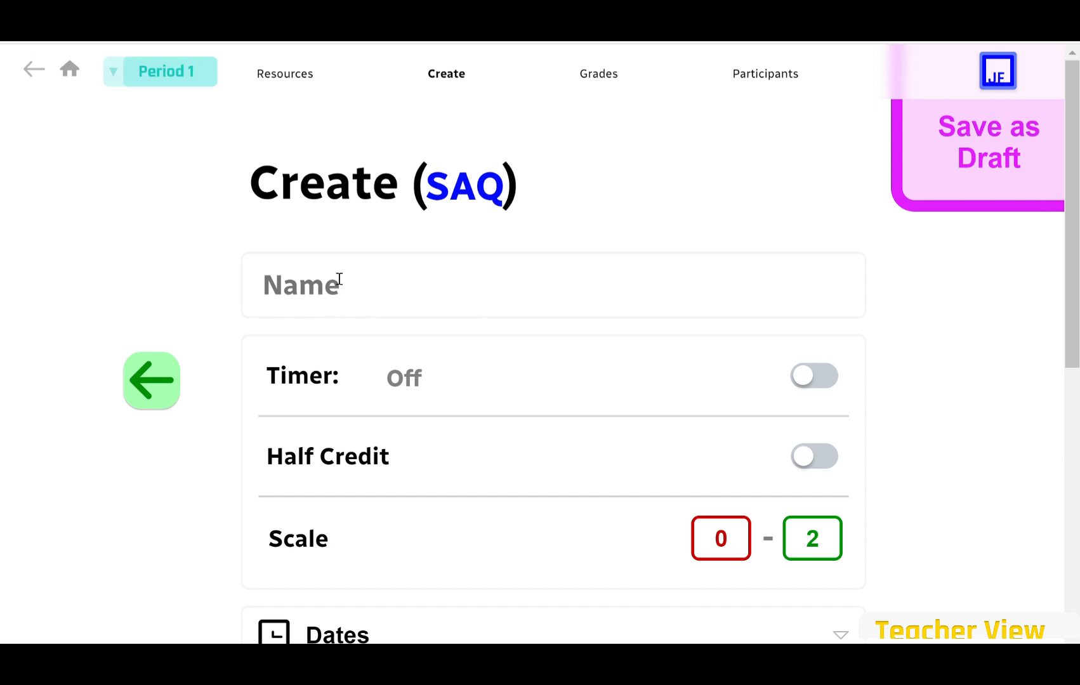
{"action": "type", "text": "Not"}
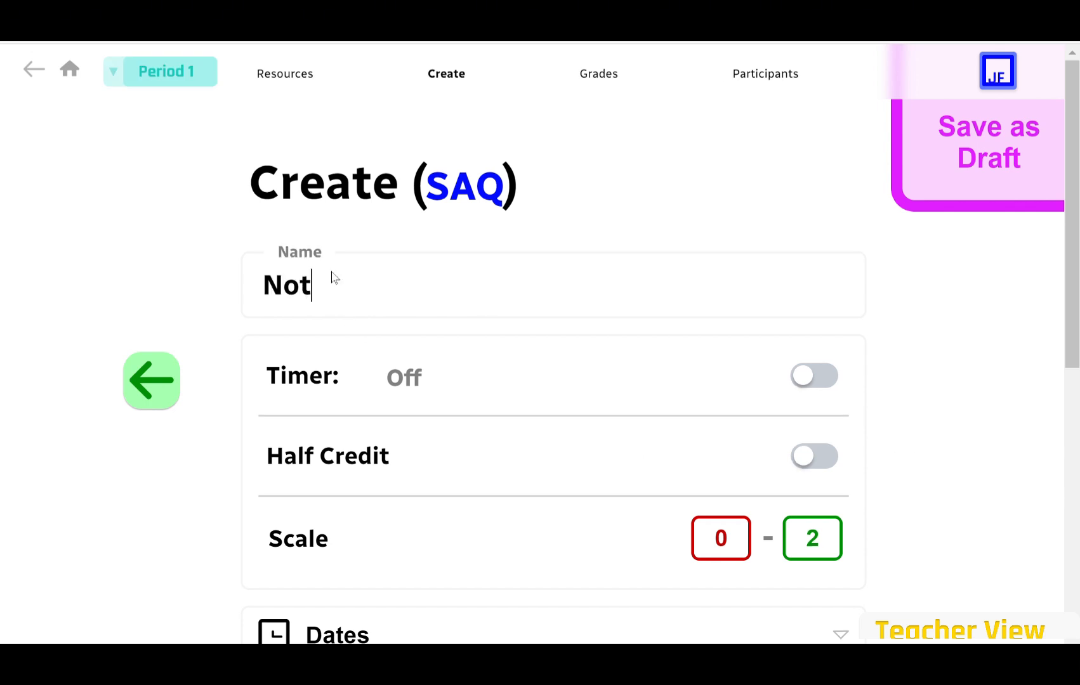
{"action": "type", "text": "e quiz 1.3"}
{"action": "left_click", "coordinate": [353, 284]}
{"action": "key", "text": "BackSpace"}
{"action": "type", "text": "Q"}
Turn on a 10-minute quiz timer and leave half credit off.
{"action": "left_click", "coordinate": [814, 376]}
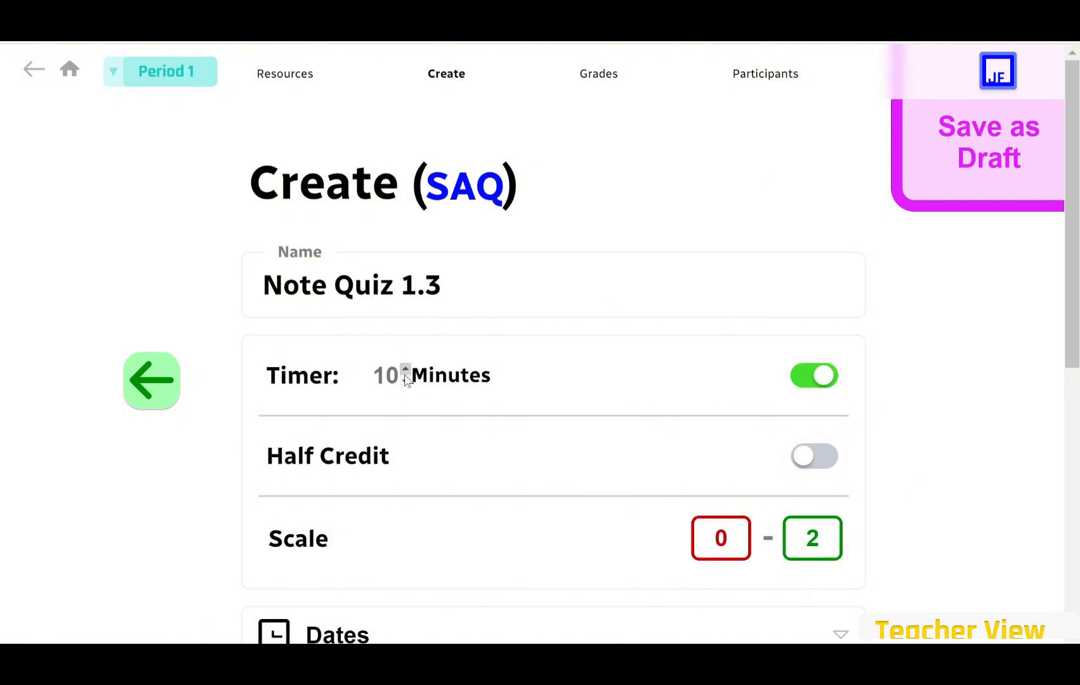
{"action": "left_click", "coordinate": [407, 372]}
{"action": "left_click", "coordinate": [407, 372]}
{"action": "left_click", "coordinate": [814, 456]}
{"action": "scroll", "coordinate": [619, 466], "scroll_direction": "down", "scroll_amount": 1}
Set the quiz's assign date and its August 16 due date.
{"action": "left_click", "coordinate": [814, 395]}
{"action": "scroll", "coordinate": [507, 362], "scroll_direction": "down", "scroll_amount": 4}
{"action": "left_click", "coordinate": [506, 360]}
{"action": "left_click", "coordinate": [622, 402]}
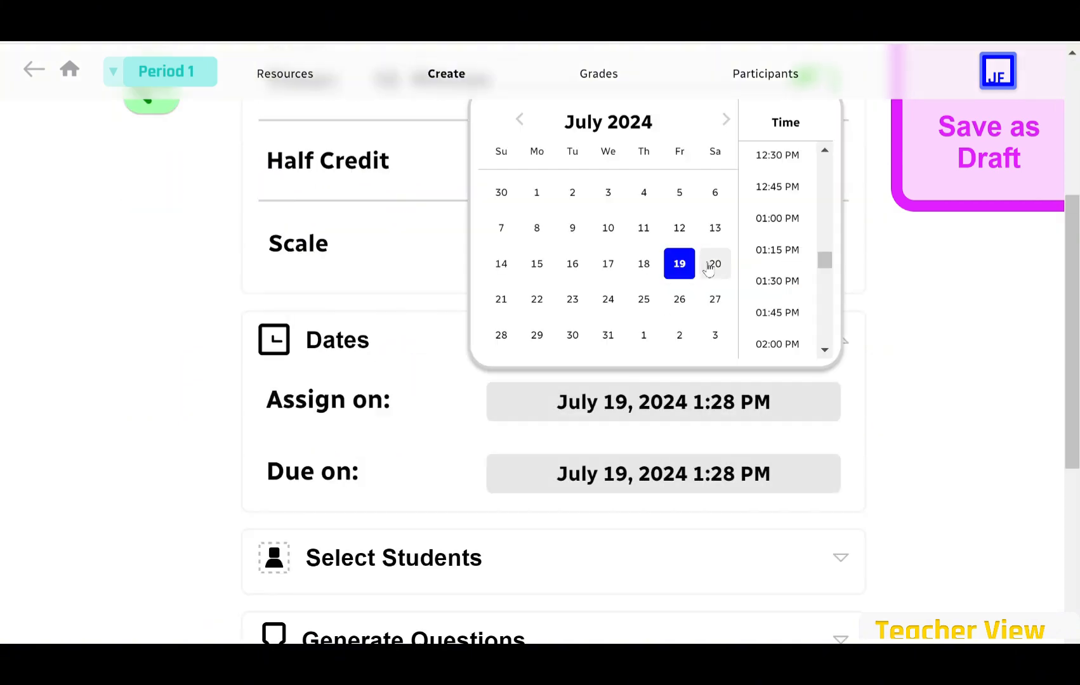
{"action": "left_click", "coordinate": [789, 218]}
{"action": "left_click", "coordinate": [711, 474]}
{"action": "left_click", "coordinate": [726, 191]}
{"action": "left_click", "coordinate": [680, 336]}
{"action": "left_click", "coordinate": [785, 290]}
{"action": "scroll", "coordinate": [641, 381], "scroll_direction": "down", "scroll_amount": 1}
Exclude two students from the quiz's assigned student list.
{"action": "left_click", "coordinate": [429, 458]}
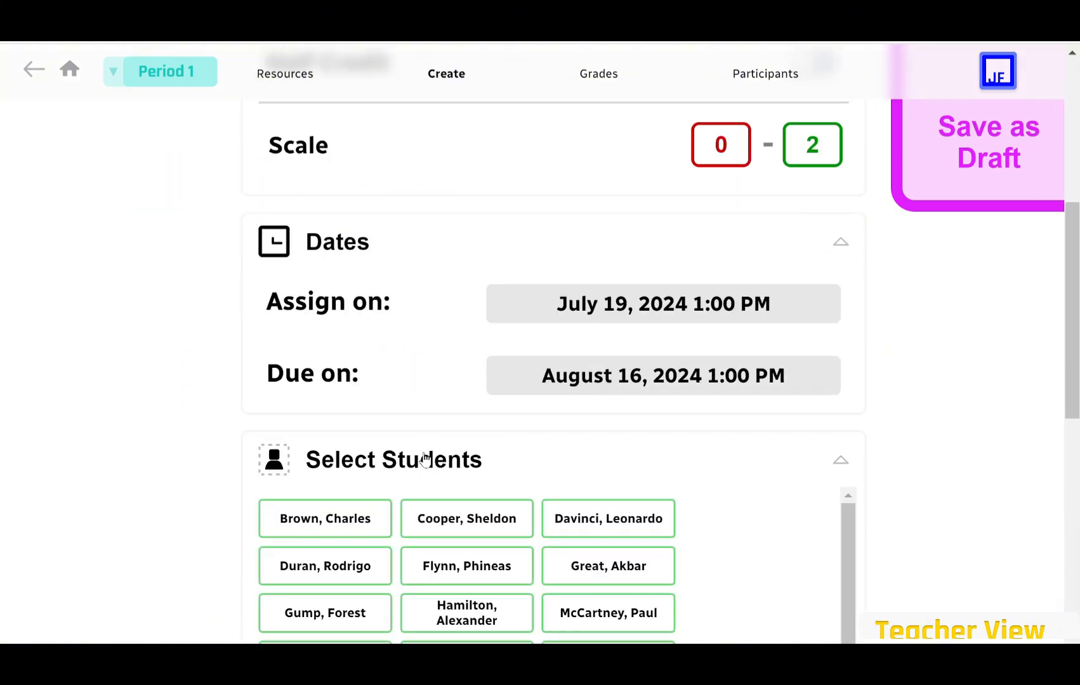
{"action": "scroll", "coordinate": [457, 406], "scroll_direction": "down", "scroll_amount": 4}
{"action": "left_click", "coordinate": [442, 264]}
{"action": "left_click", "coordinate": [585, 344]}
{"action": "scroll", "coordinate": [590, 487], "scroll_direction": "down", "scroll_amount": 1}
Set the question bank to 10 questions with 5 given to each student.
{"action": "left_click", "coordinate": [487, 487]}
{"action": "scroll", "coordinate": [488, 488], "scroll_direction": "down", "scroll_amount": 1}
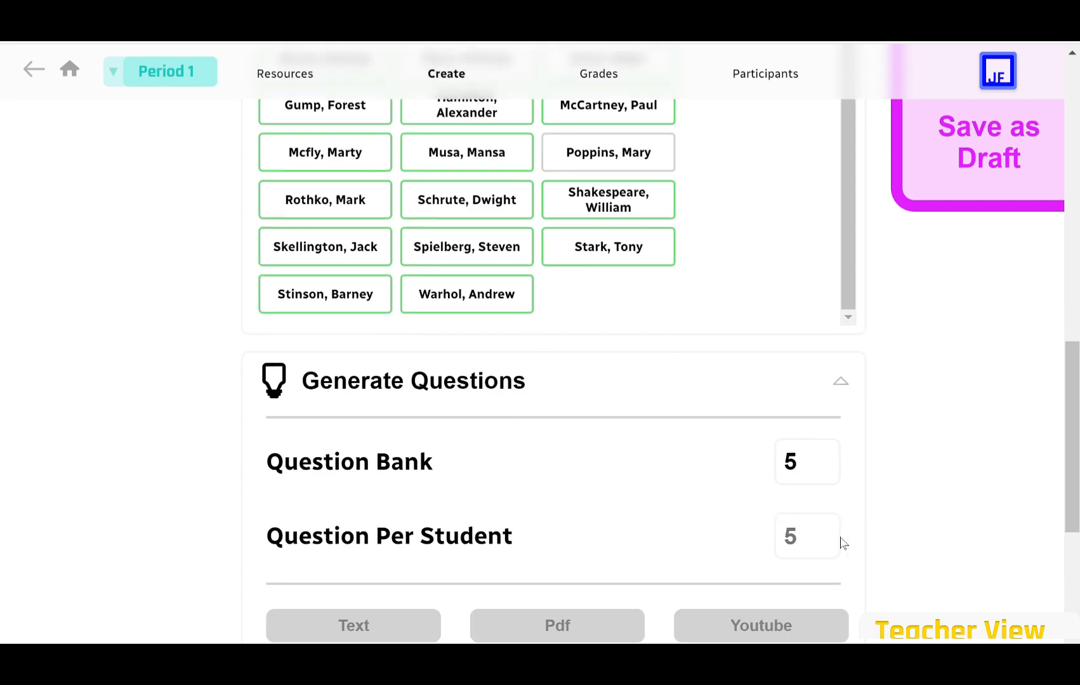
{"action": "left_click", "coordinate": [827, 528]}
{"action": "left_click", "coordinate": [828, 527]}
{"action": "left_click", "coordinate": [830, 526]}
{"action": "left_click", "coordinate": [825, 543]}
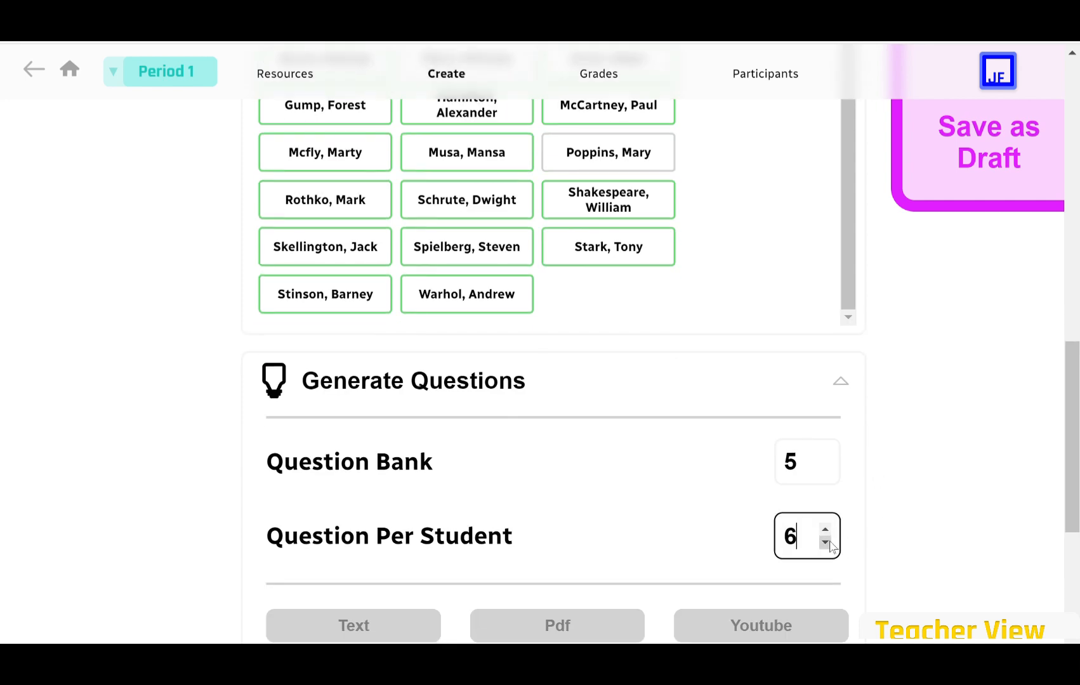
{"action": "left_click", "coordinate": [825, 543]}
{"action": "left_click", "coordinate": [825, 456]}
{"action": "left_click", "coordinate": [825, 456]}
{"action": "left_click", "coordinate": [825, 456]}
{"action": "left_click", "coordinate": [826, 457]}
{"action": "left_click", "coordinate": [825, 457]}
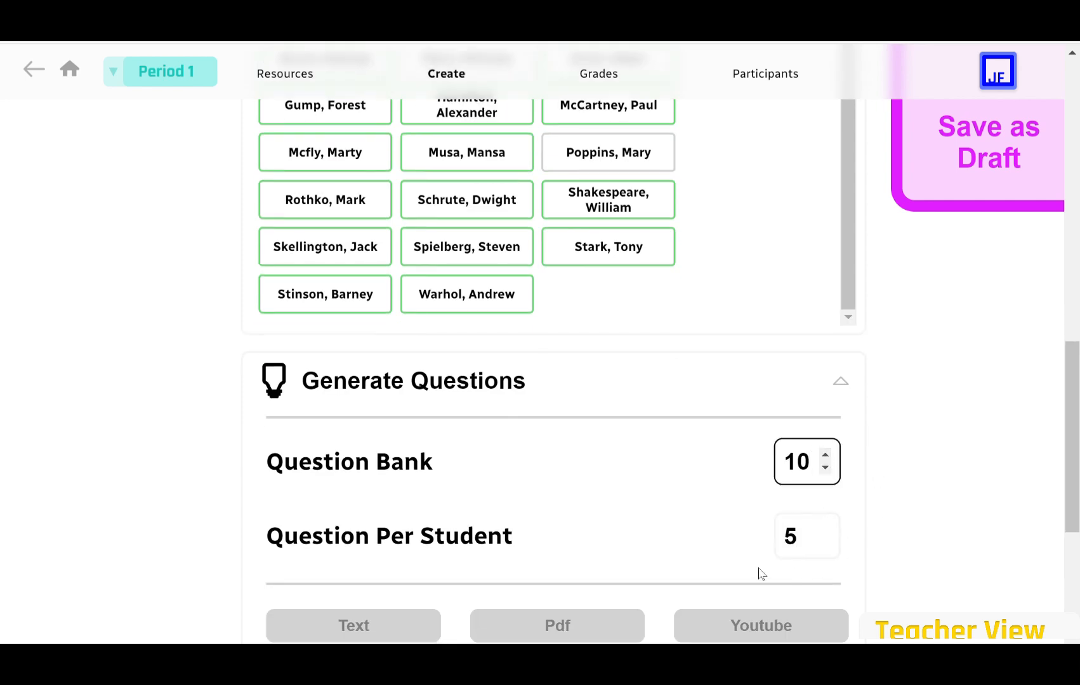
{"action": "scroll", "coordinate": [458, 465], "scroll_direction": "down", "scroll_amount": 3}
Paste the passage on Vietnam's conflict with Tang China as the text source and generate questions.
{"action": "left_click", "coordinate": [390, 465]}
{"action": "left_click", "coordinate": [389, 459]}
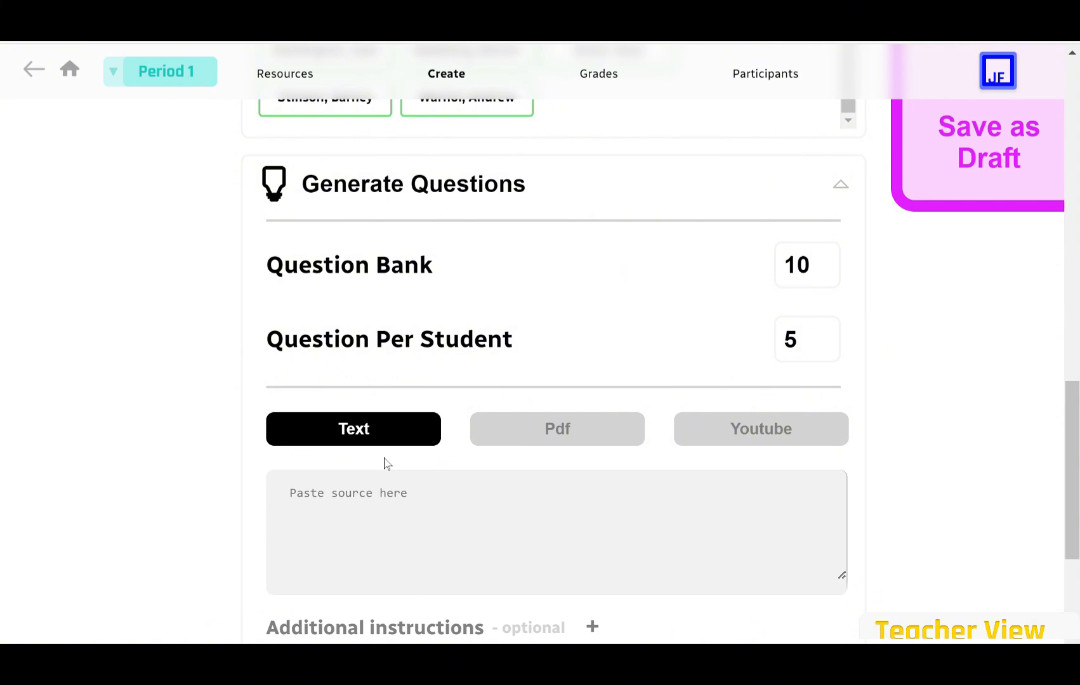
{"action": "key", "text": "ctrl+v"}
{"action": "scroll", "coordinate": [464, 417], "scroll_direction": "down", "scroll_amount": 3}
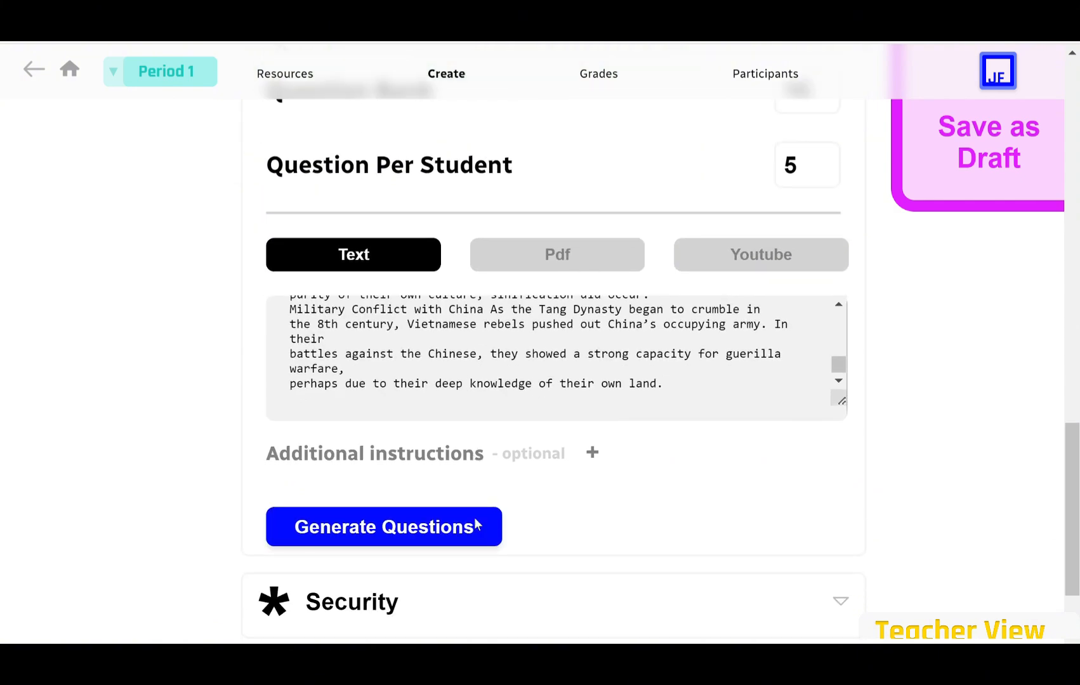
{"action": "left_click", "coordinate": [455, 508]}
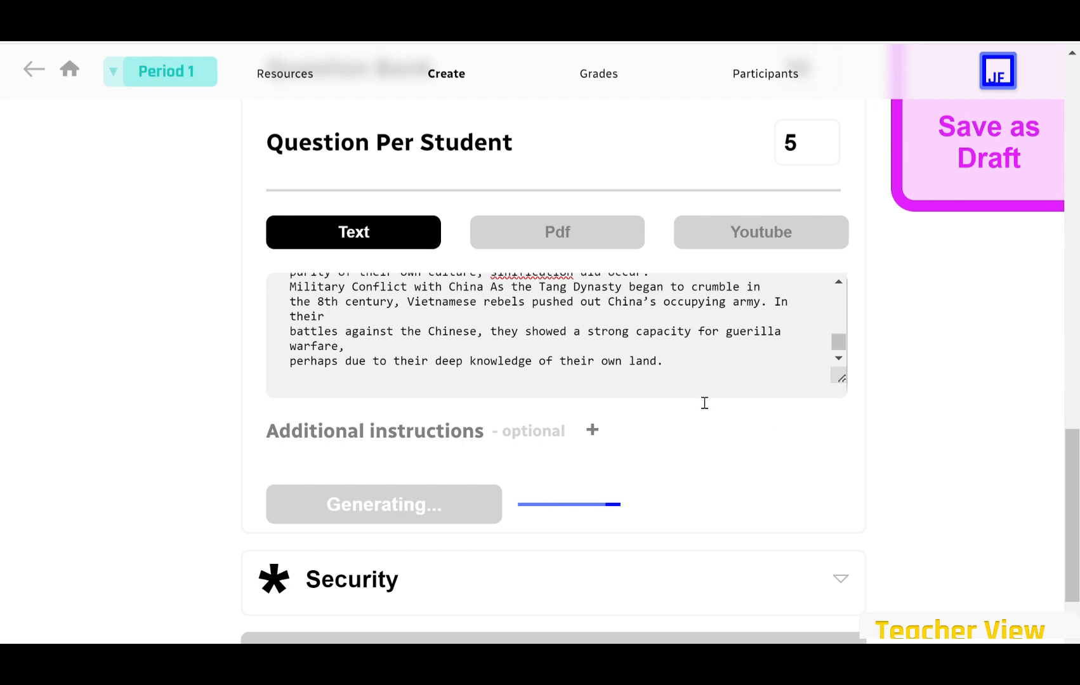
Add question 7 worded 'What year did the Song dynasty end?'.
{"action": "scroll", "coordinate": [561, 430], "scroll_direction": "down", "scroll_amount": 2}
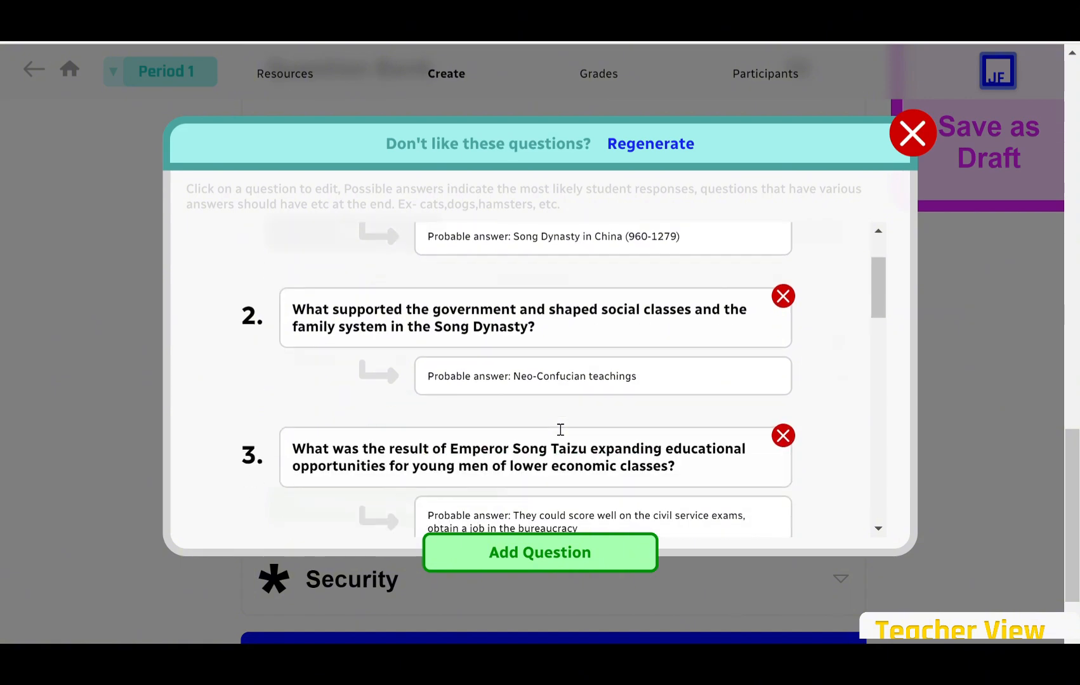
{"action": "scroll", "coordinate": [560, 430], "scroll_direction": "down", "scroll_amount": 5}
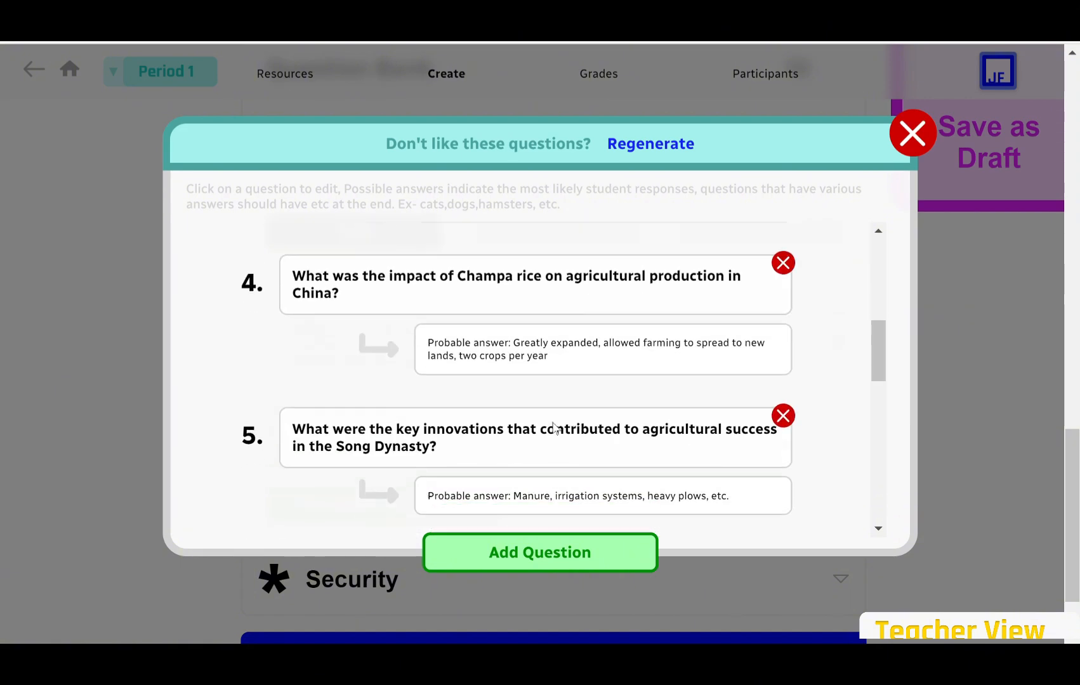
{"action": "scroll", "coordinate": [553, 427], "scroll_direction": "down", "scroll_amount": 8}
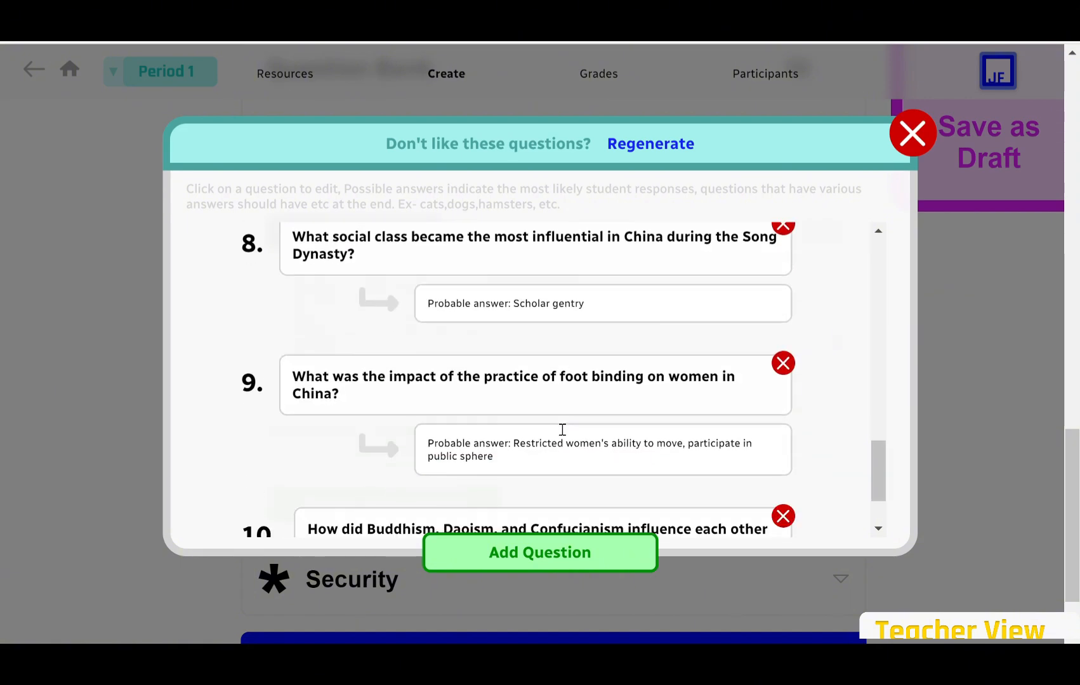
{"action": "scroll", "coordinate": [562, 430], "scroll_direction": "down", "scroll_amount": 2}
{"action": "scroll", "coordinate": [563, 430], "scroll_direction": "up", "scroll_amount": 7}
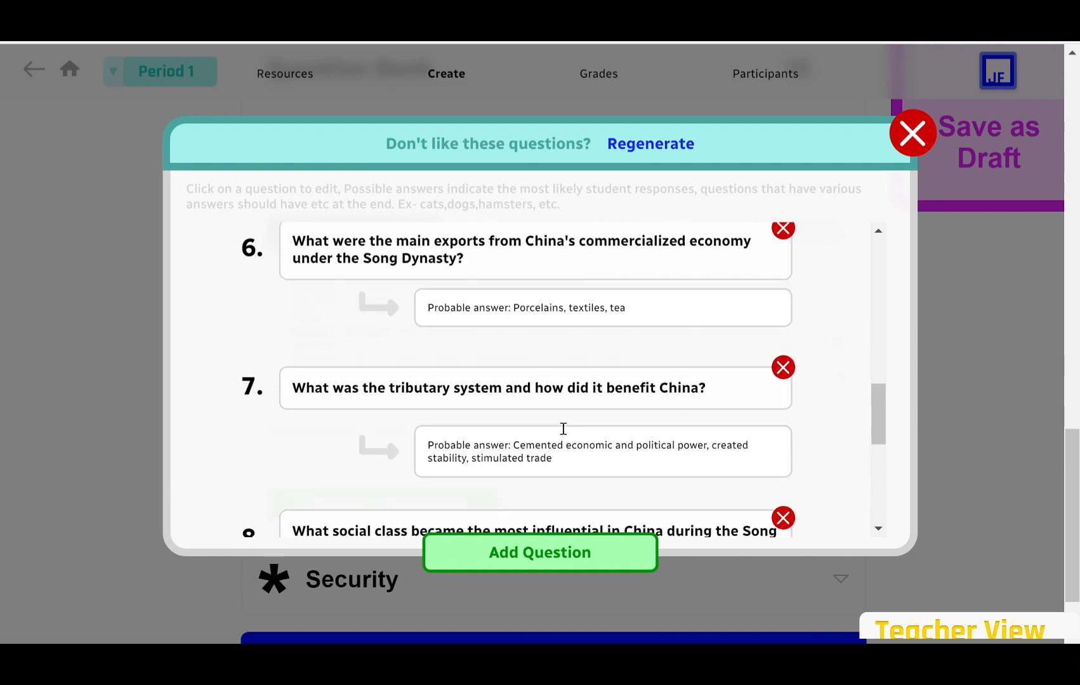
{"action": "scroll", "coordinate": [563, 429], "scroll_direction": "up", "scroll_amount": 3}
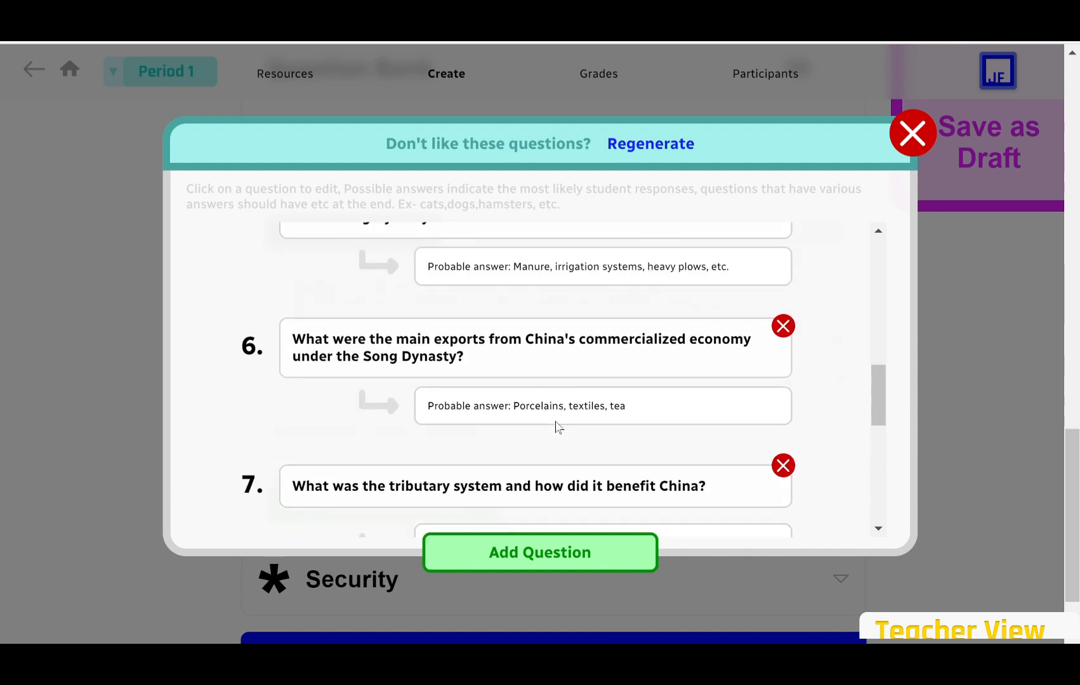
{"action": "left_click", "coordinate": [587, 561]}
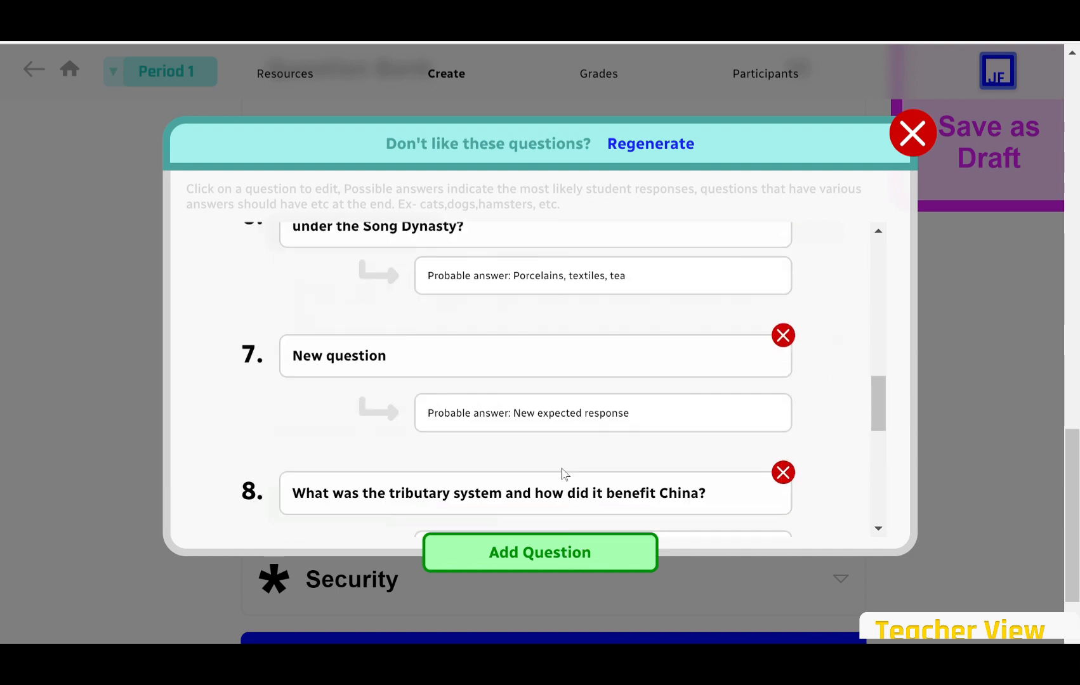
{"action": "left_click", "coordinate": [473, 374]}
{"action": "key", "text": "BackSpace"}
{"action": "key", "text": "BackSpace"}
{"action": "key", "text": "BackSpace"}
{"action": "key", "text": "BackSpace"}
{"action": "key", "text": "BackSpace"}
{"action": "key", "text": "BackSpace"}
{"action": "key", "text": "BackSpace"}
{"action": "key", "text": "BackSpace"}
{"action": "key", "text": "BackSpace"}
{"action": "key", "text": "BackSpace"}
{"action": "key", "text": "BackSpace"}
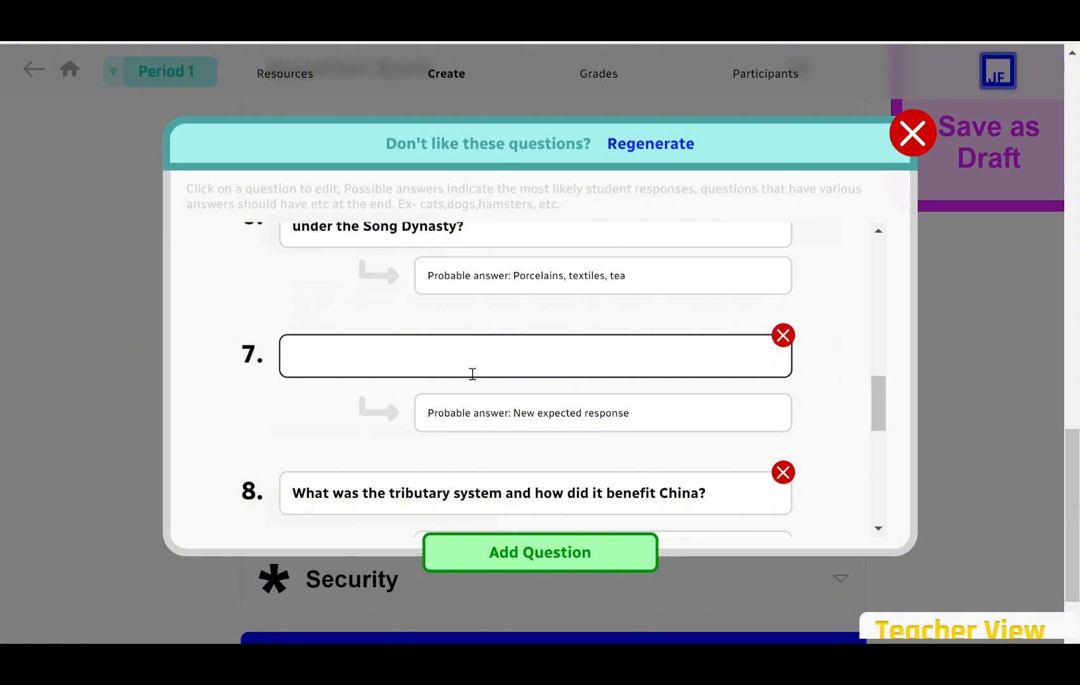
{"action": "type", "text": "What W"}
{"action": "key", "text": "BackSpace"}
{"action": "type", "text": "year did the"}
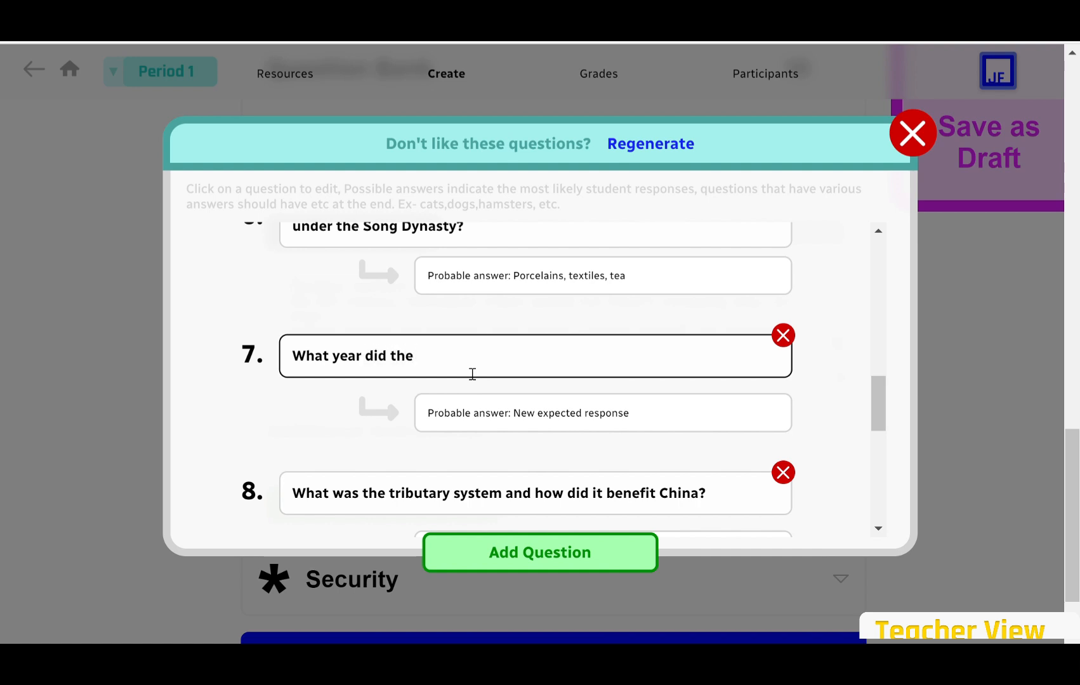
{"action": "type", "text": " Song dynasty end?"}
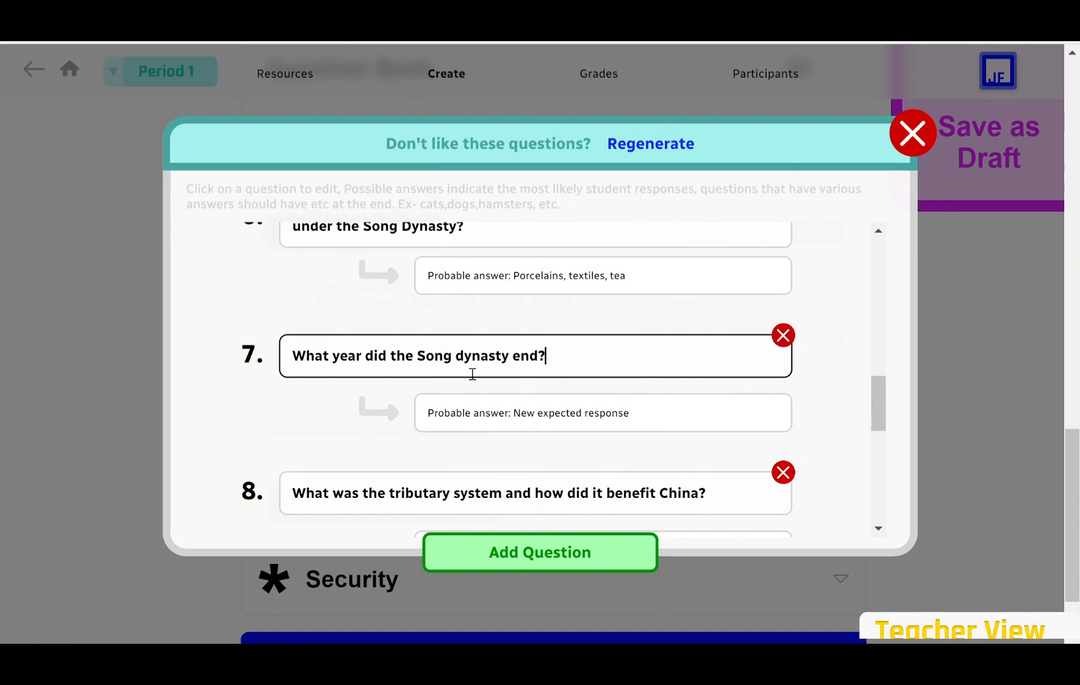
Set question 7's probable answer to 1279 and close the questions preview.
{"action": "triple_click", "coordinate": [504, 410]}
{"action": "key", "text": "BackSpace"}
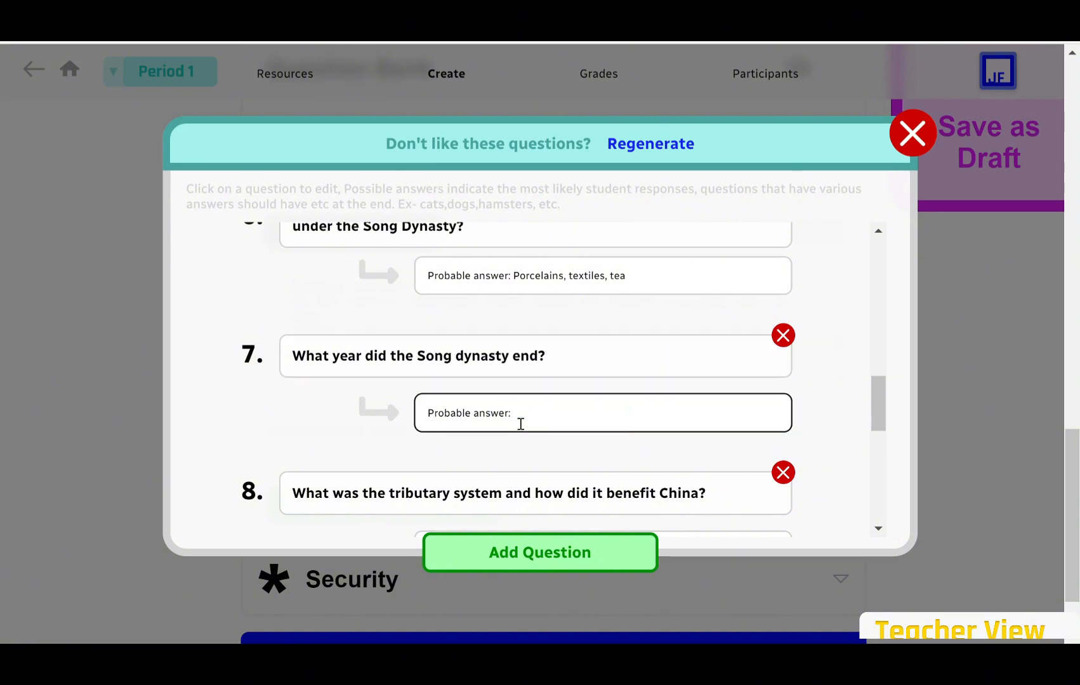
{"action": "type", "text": "1279"}
{"action": "left_click", "coordinate": [579, 443]}
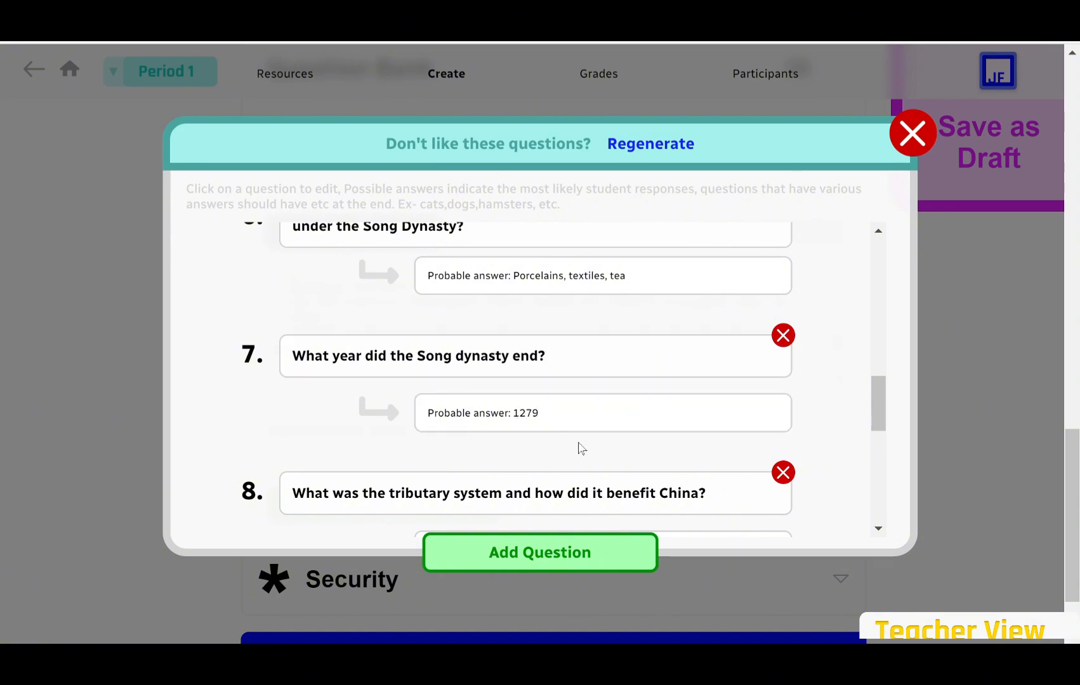
{"action": "scroll", "coordinate": [826, 287], "scroll_direction": "down", "scroll_amount": 5}
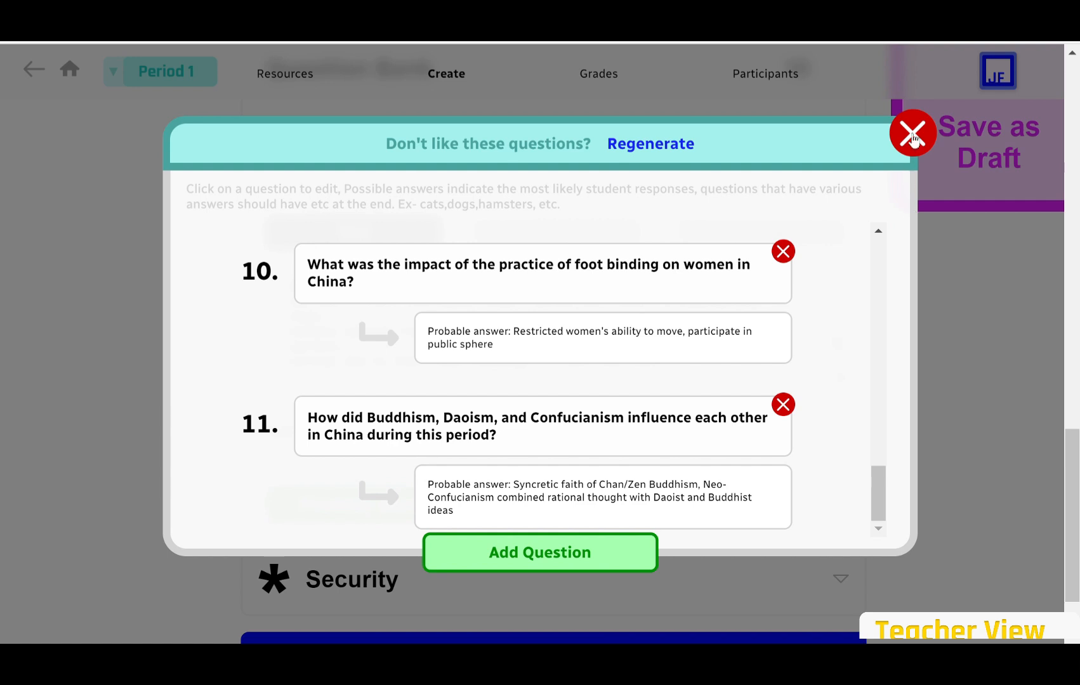
{"action": "left_click", "coordinate": [913, 134]}
Switch Lockdown on in the quiz's Security settings alongside Save & Exit.
{"action": "scroll", "coordinate": [489, 539], "scroll_direction": "down", "scroll_amount": 1}
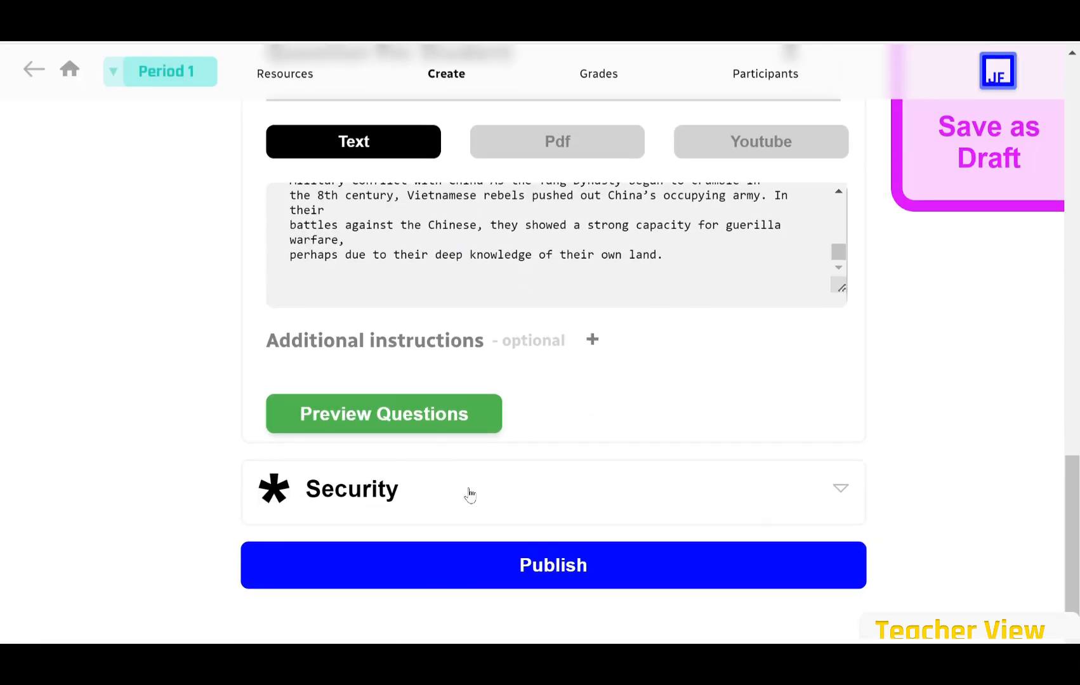
{"action": "left_click", "coordinate": [470, 494]}
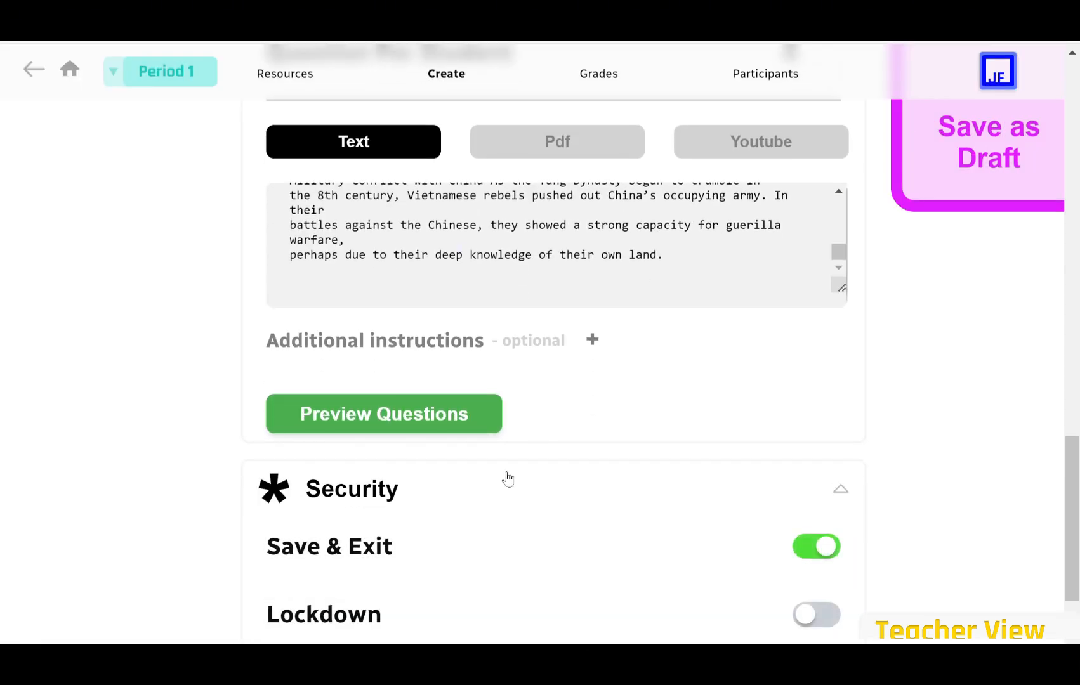
{"action": "scroll", "coordinate": [508, 477], "scroll_direction": "down", "scroll_amount": 2}
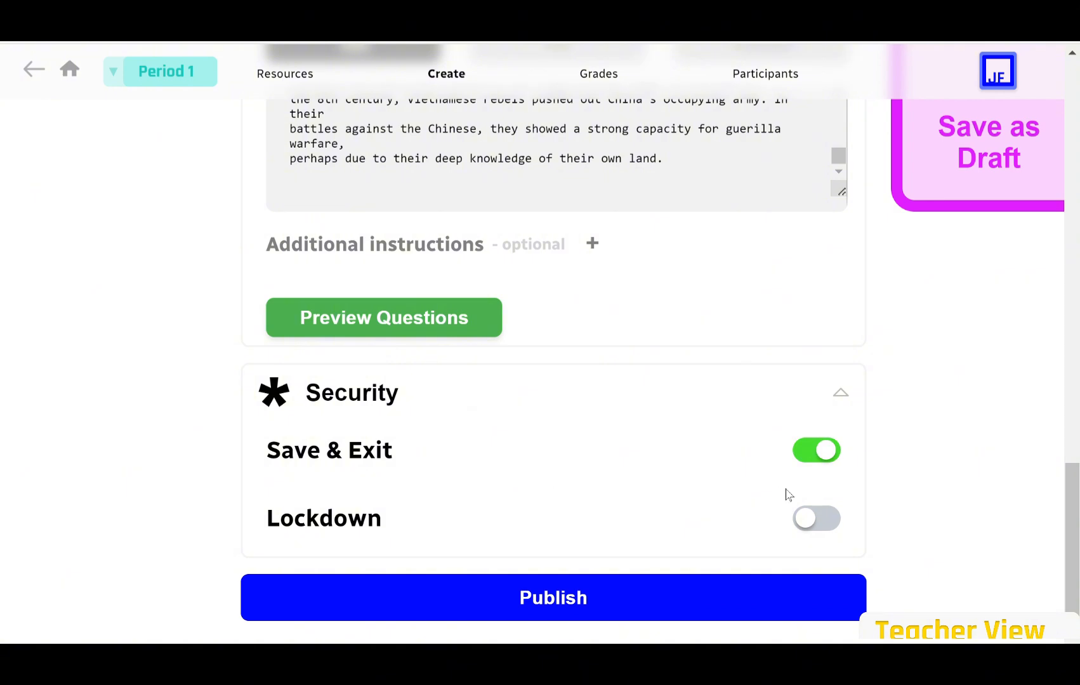
{"action": "left_click", "coordinate": [822, 519]}
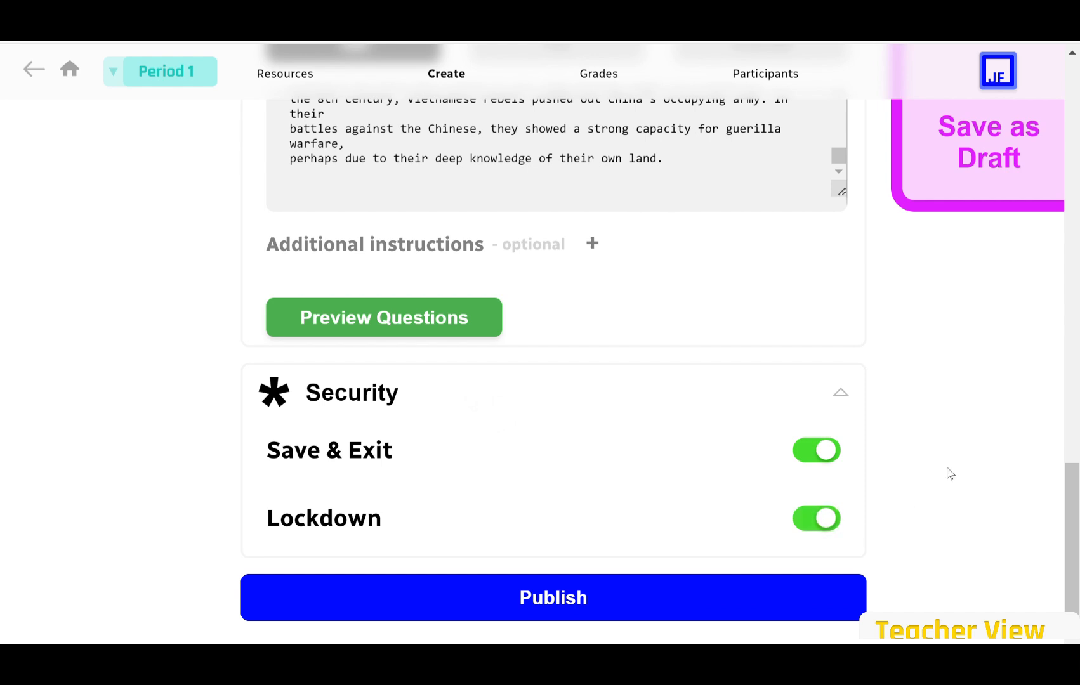
{"action": "left_click", "coordinate": [841, 390]}
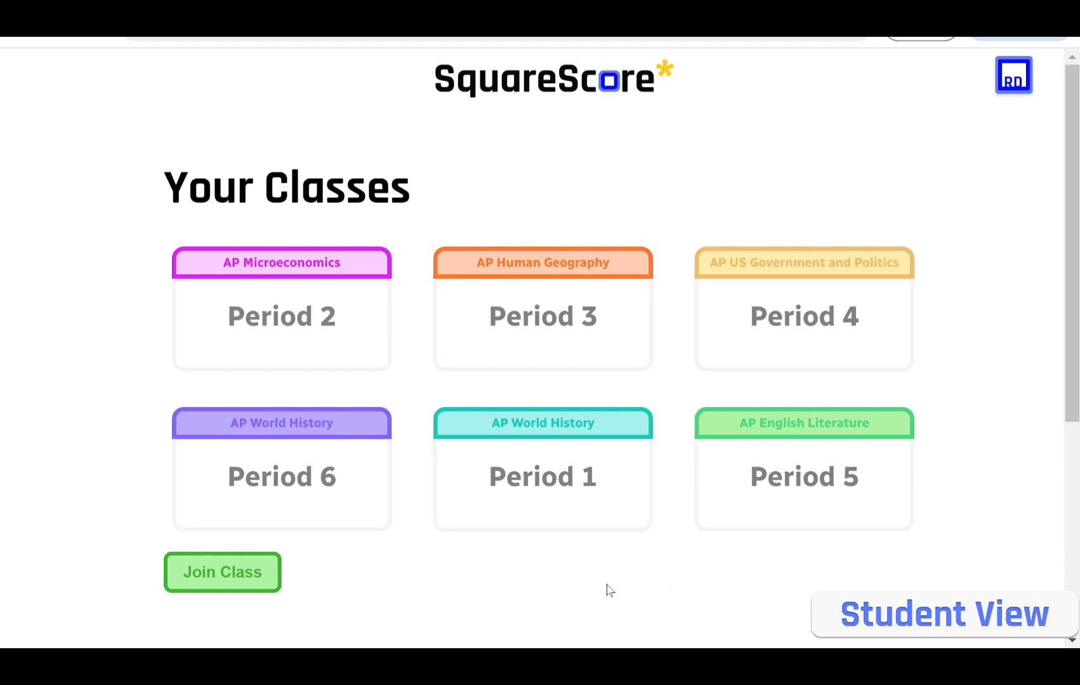
As the student, open Period 1's assignments, check each tab, and choose to start Note Quiz 1.3.
{"action": "left_click", "coordinate": [591, 471]}
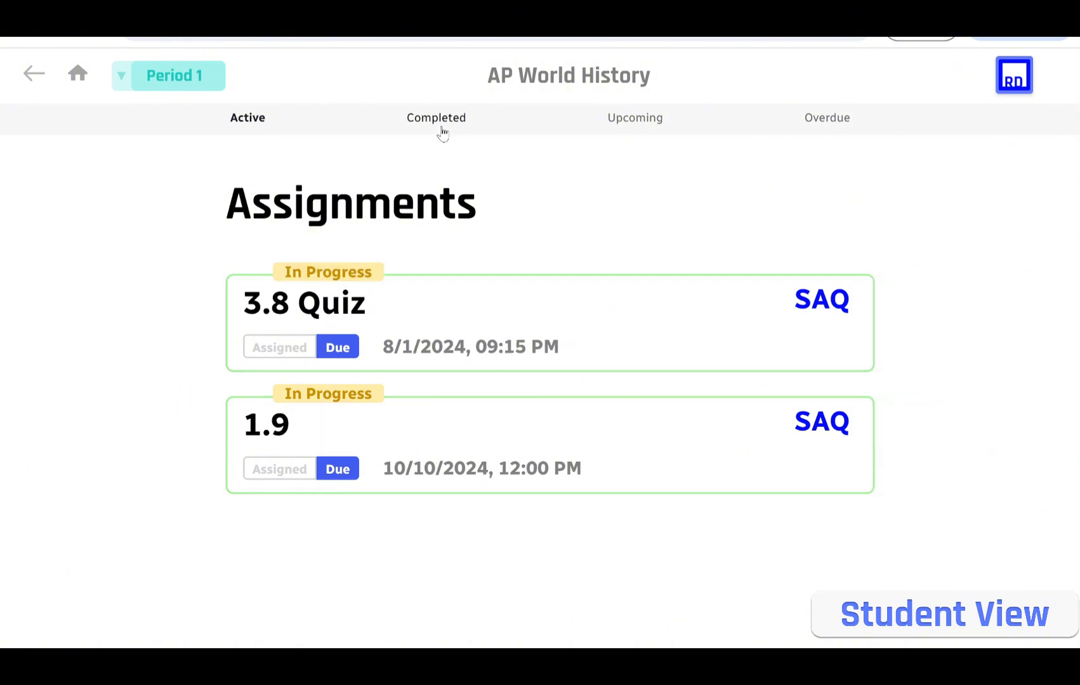
{"action": "left_click", "coordinate": [443, 130]}
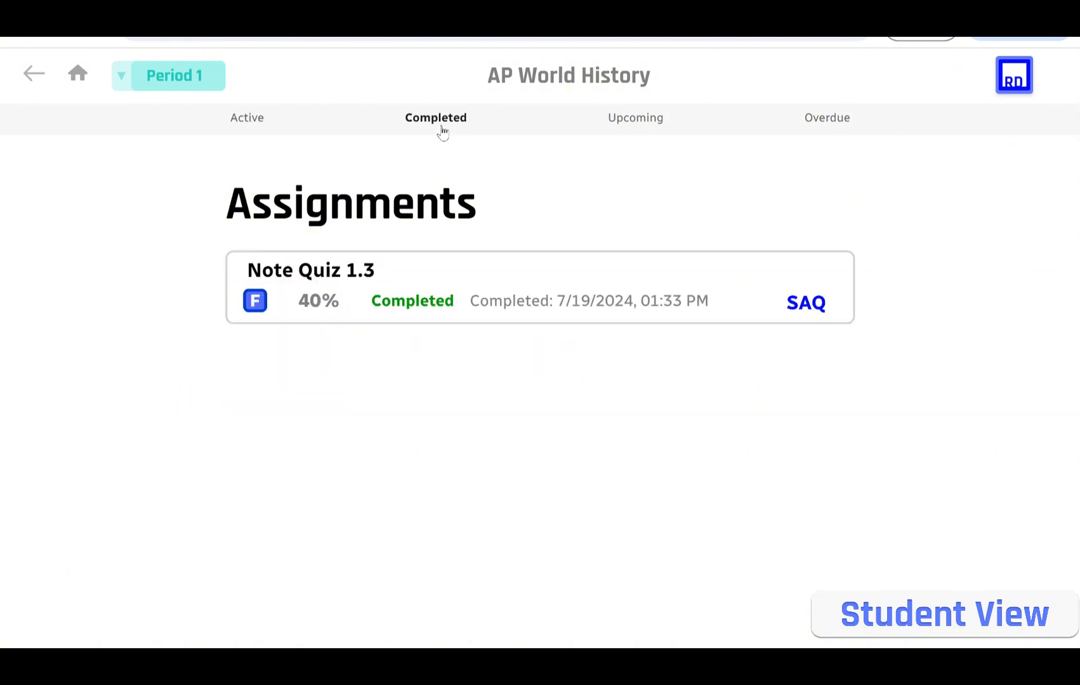
{"action": "left_click", "coordinate": [635, 119]}
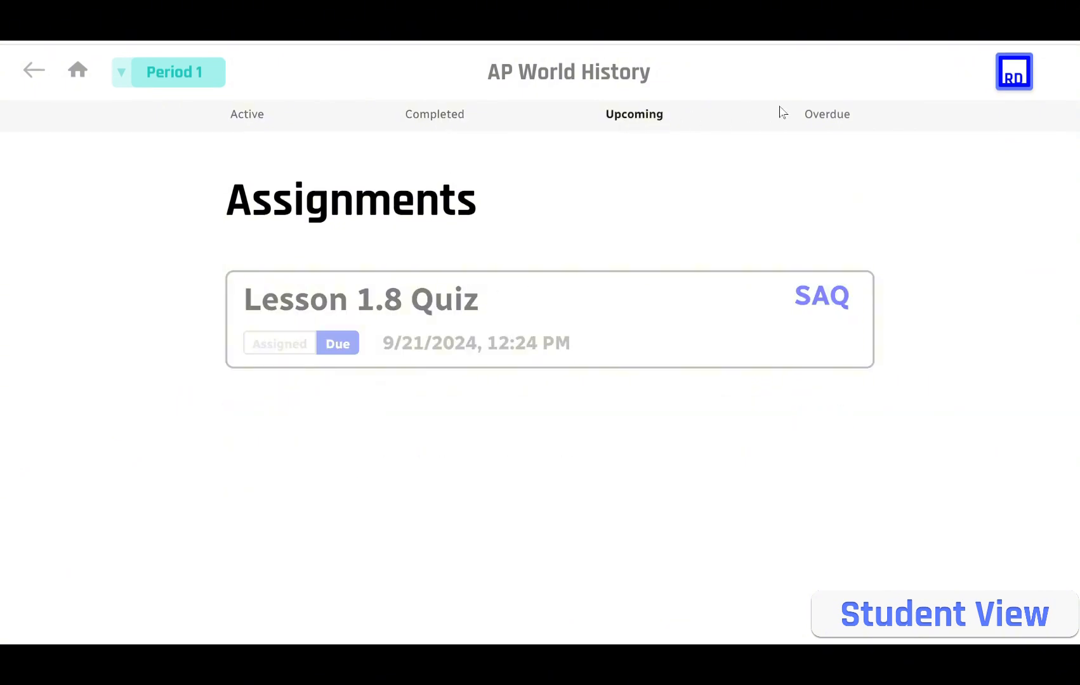
{"action": "left_click", "coordinate": [812, 116]}
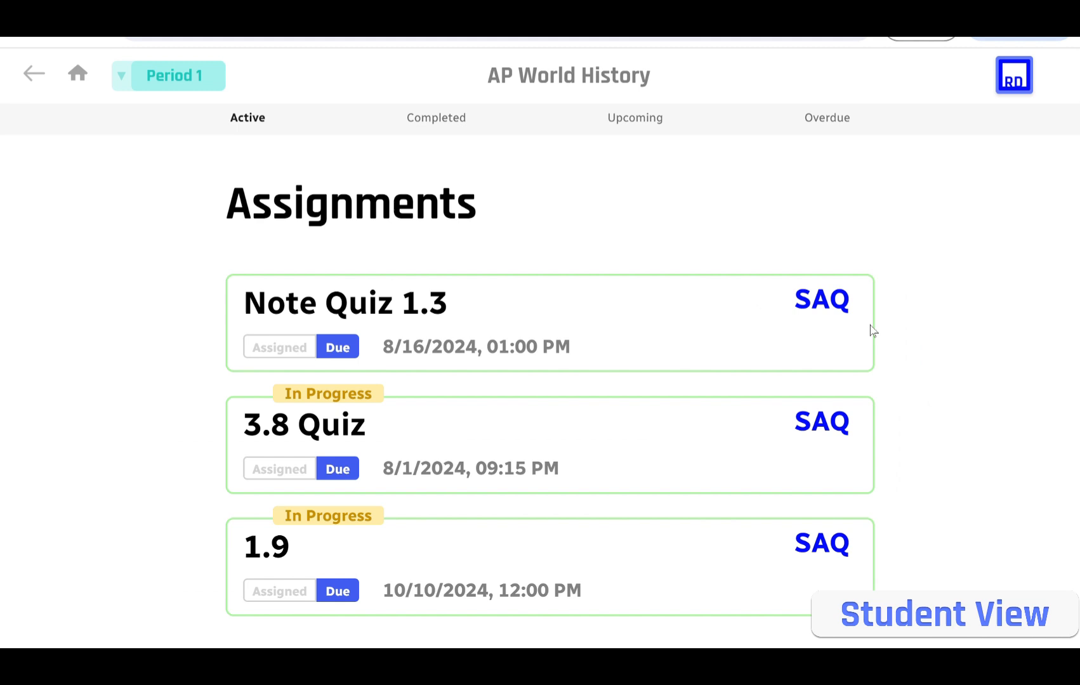
{"action": "mouse_move", "coordinate": [890, 340]}
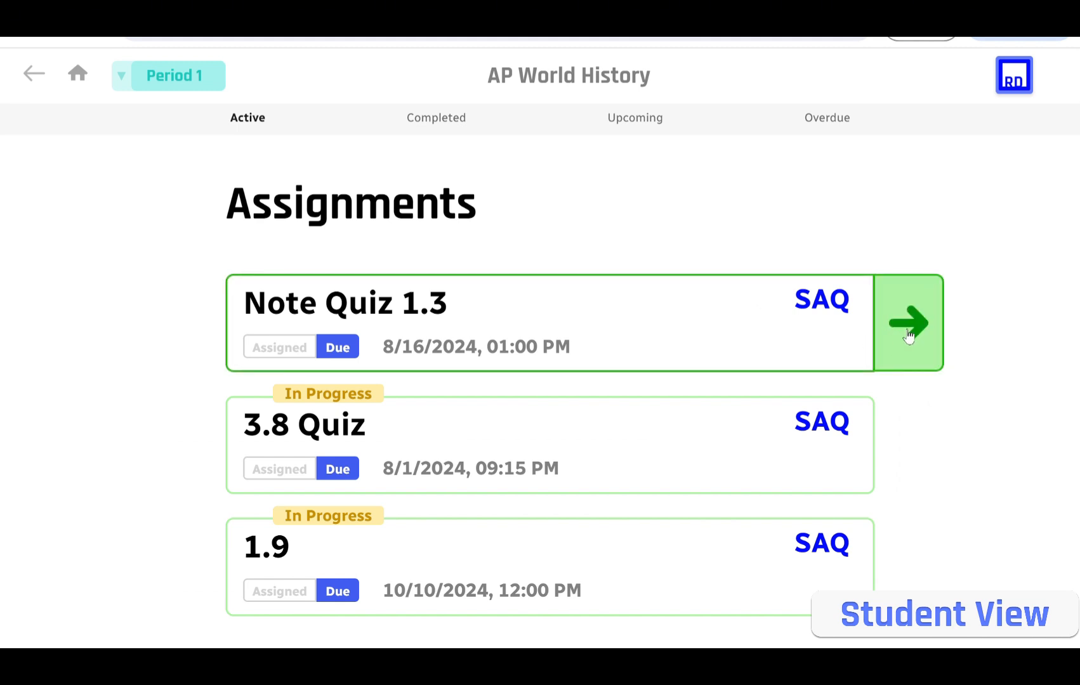
{"action": "left_click", "coordinate": [908, 336]}
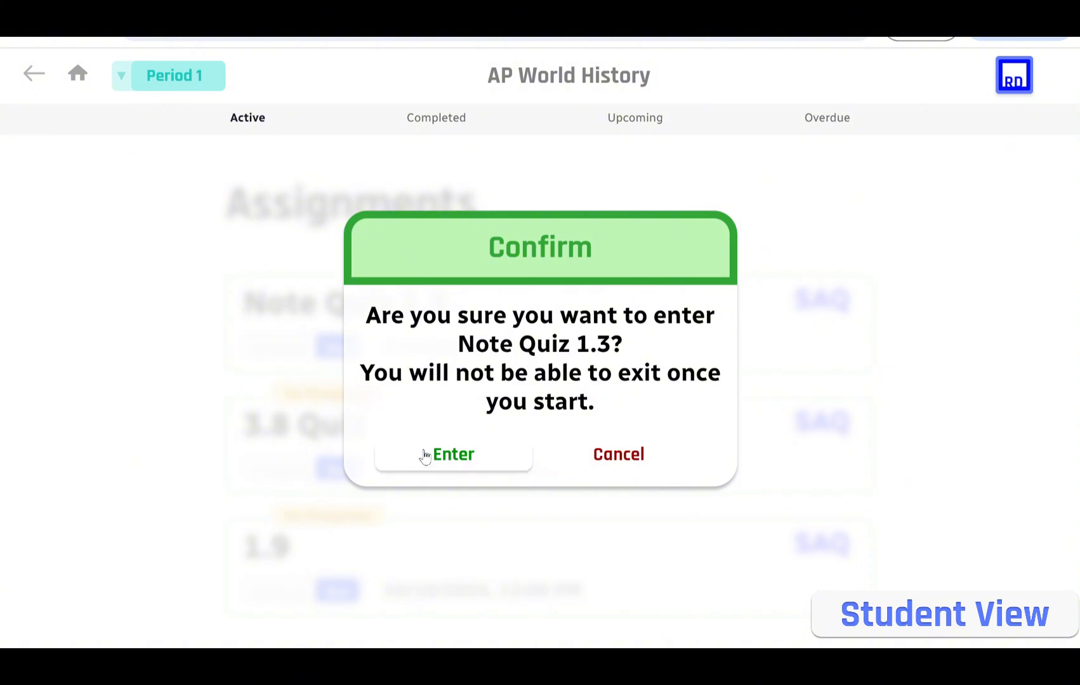
Enter Note Quiz 1.3, answer 'around 1270', and submit the responses.
{"action": "left_click", "coordinate": [442, 462]}
{"action": "left_click", "coordinate": [469, 432]}
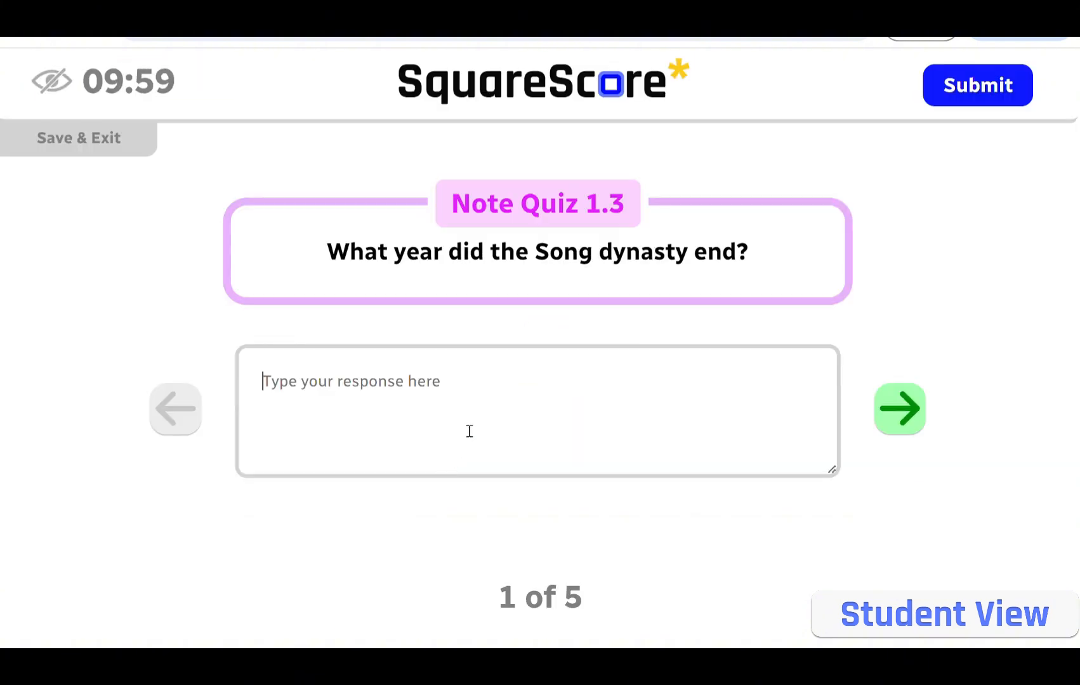
{"action": "type", "text": "12"}
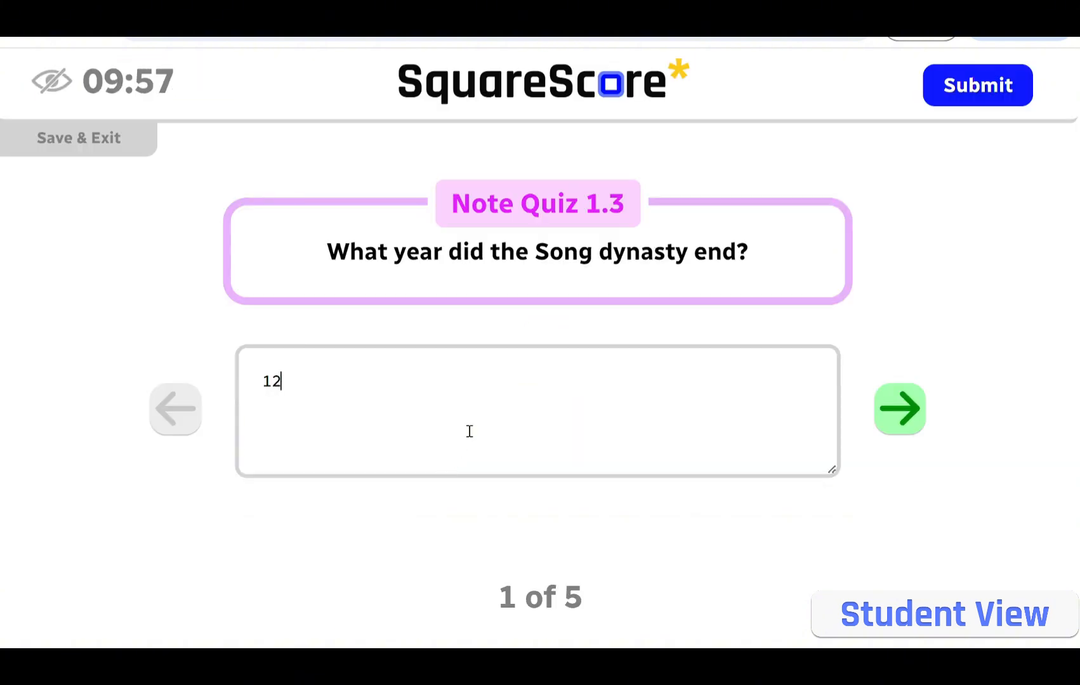
{"action": "key", "text": "BackSpace"}
{"action": "key", "text": "BackSpace"}
{"action": "type", "text": "aroun"}
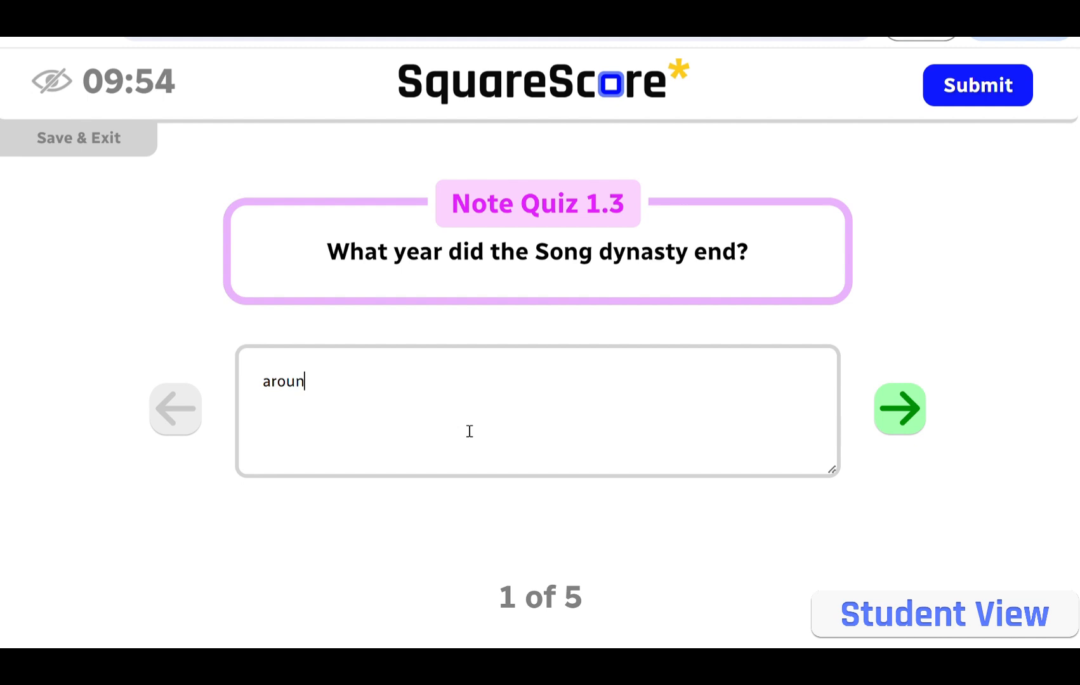
{"action": "key", "text": "BackSpace"}
{"action": "type", "text": "nd 1270"}
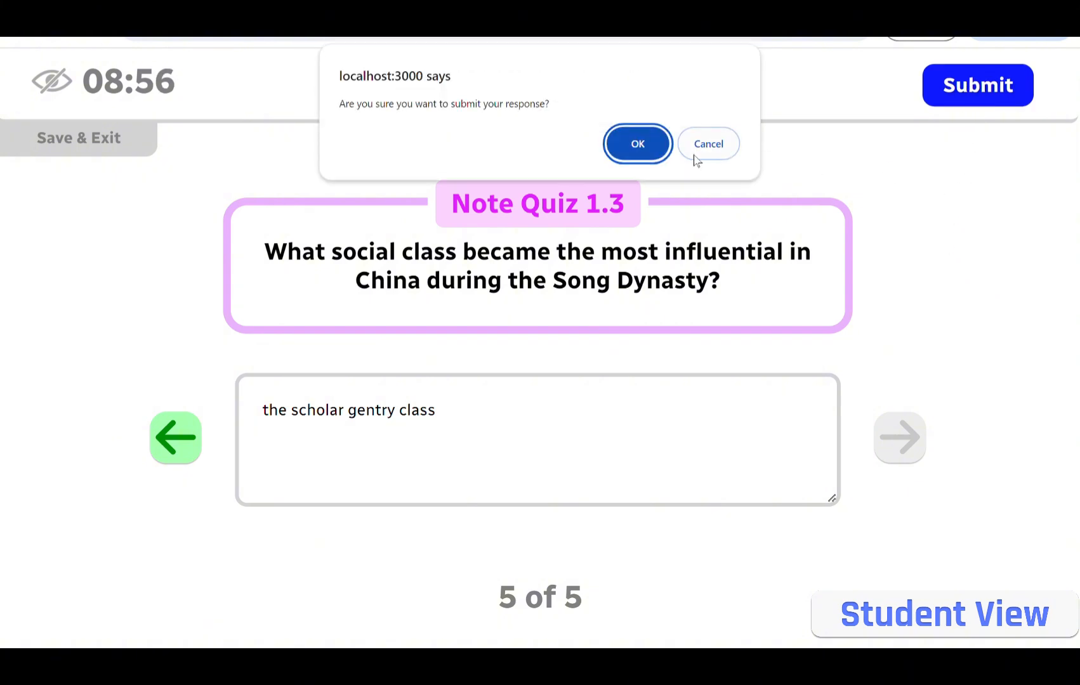
{"action": "left_click", "coordinate": [634, 139]}
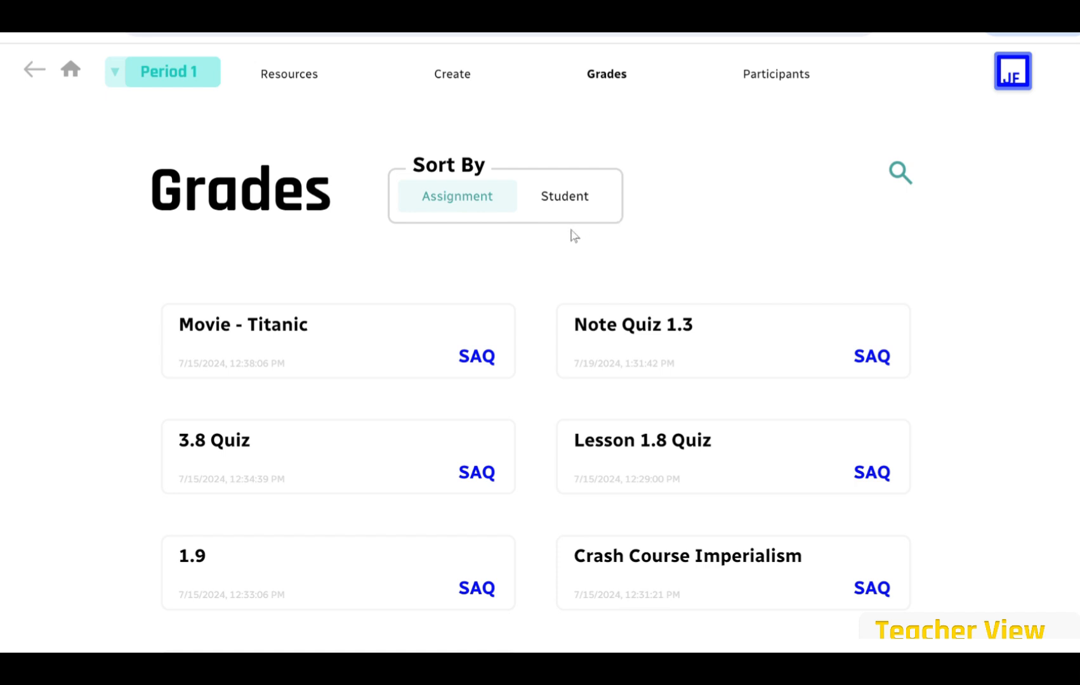
Sort grades by student and review one student's 40% Note Quiz 1.3 result and AI feedback.
{"action": "left_click", "coordinate": [551, 205]}
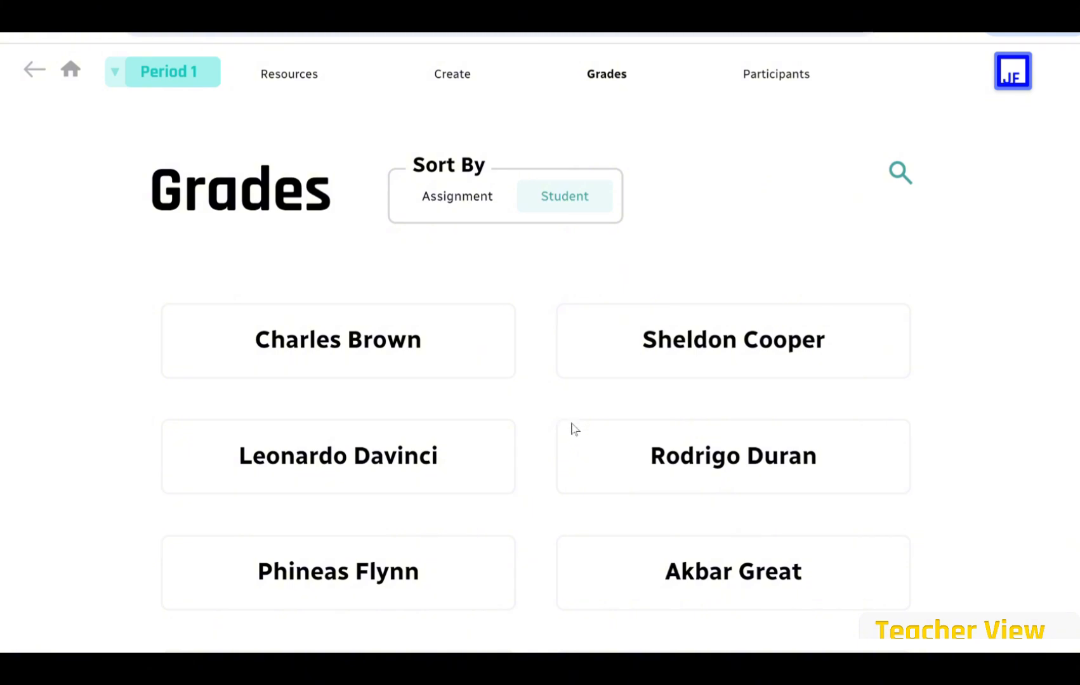
{"action": "left_click", "coordinate": [589, 455]}
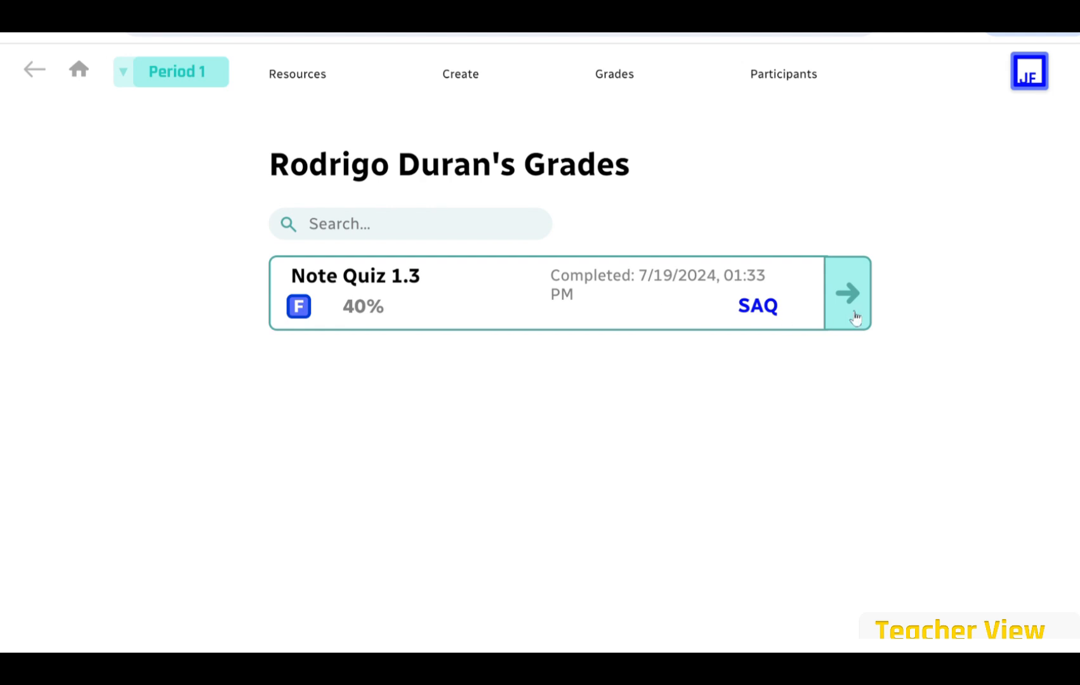
{"action": "left_click", "coordinate": [855, 317]}
{"action": "scroll", "coordinate": [414, 374], "scroll_direction": "down", "scroll_amount": 5}
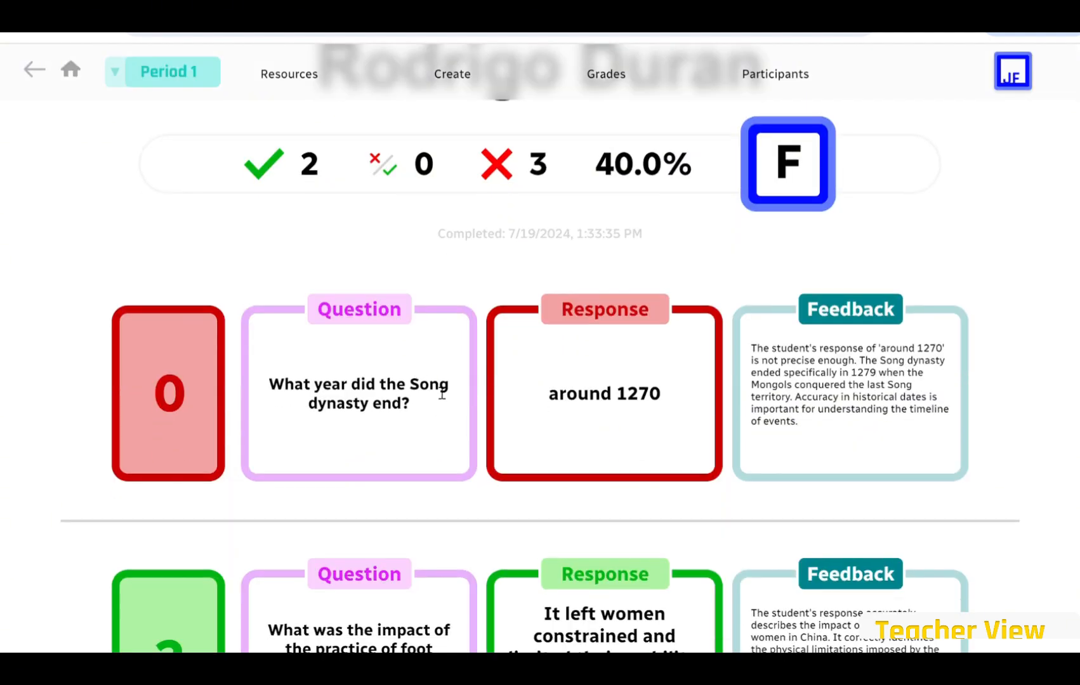
{"action": "scroll", "coordinate": [850, 393], "scroll_direction": "down", "scroll_amount": 15}
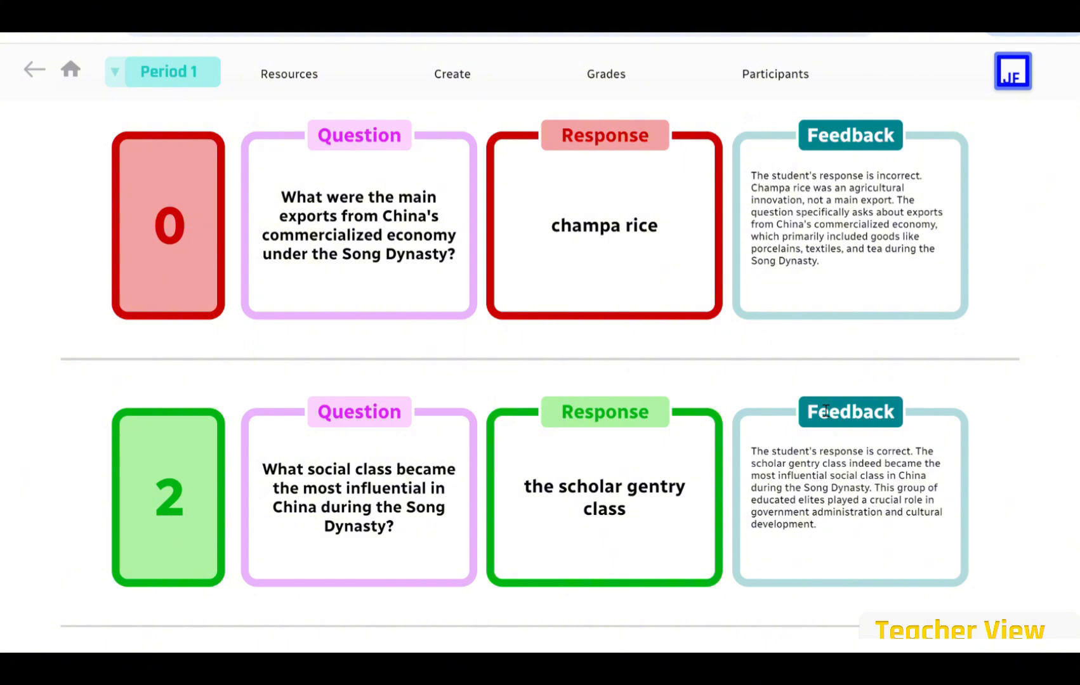
{"action": "scroll", "coordinate": [559, 299], "scroll_direction": "up", "scroll_amount": 15}
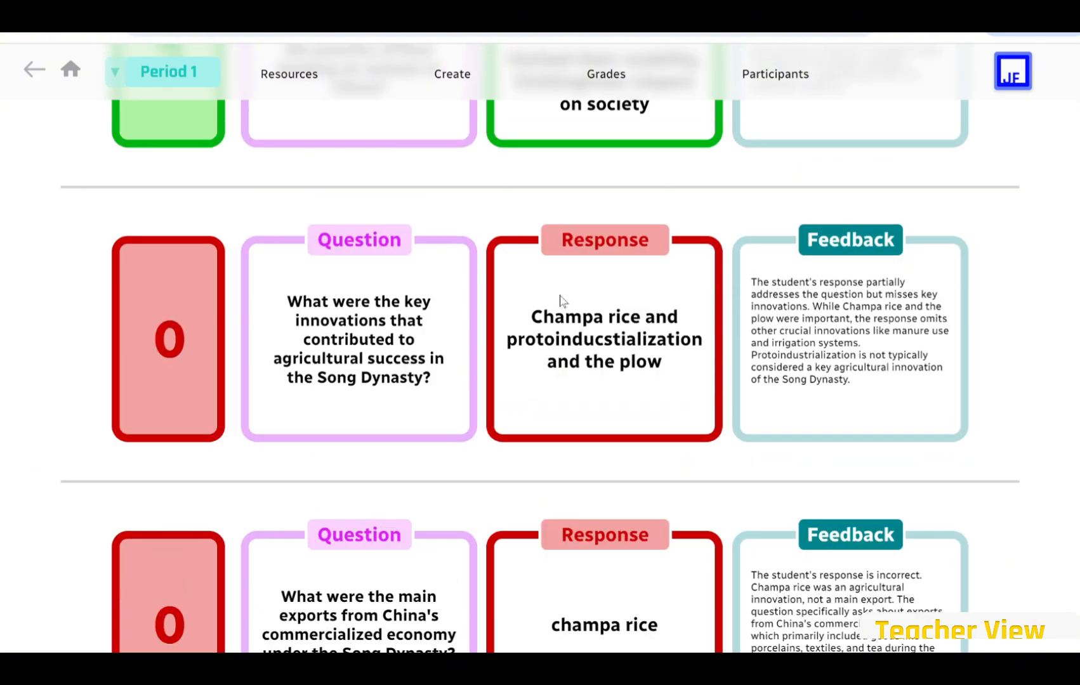
{"action": "scroll", "coordinate": [603, 292], "scroll_direction": "up", "scroll_amount": 5}
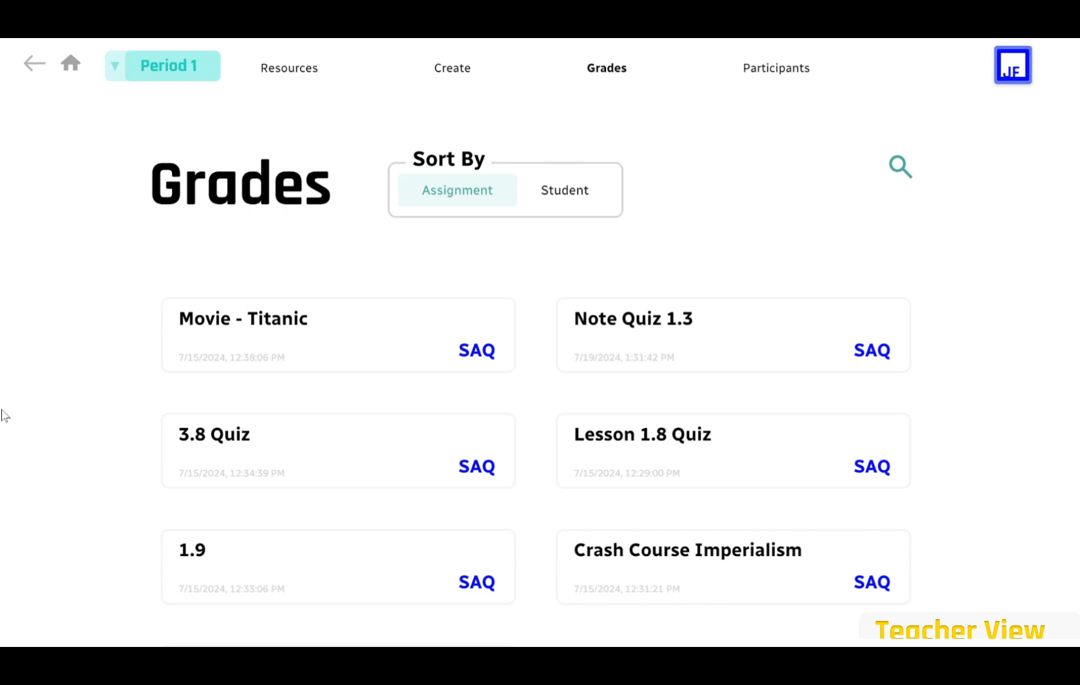
Open the Note Quiz 1.3 roster and switch Student Review on.
{"action": "left_click", "coordinate": [695, 329]}
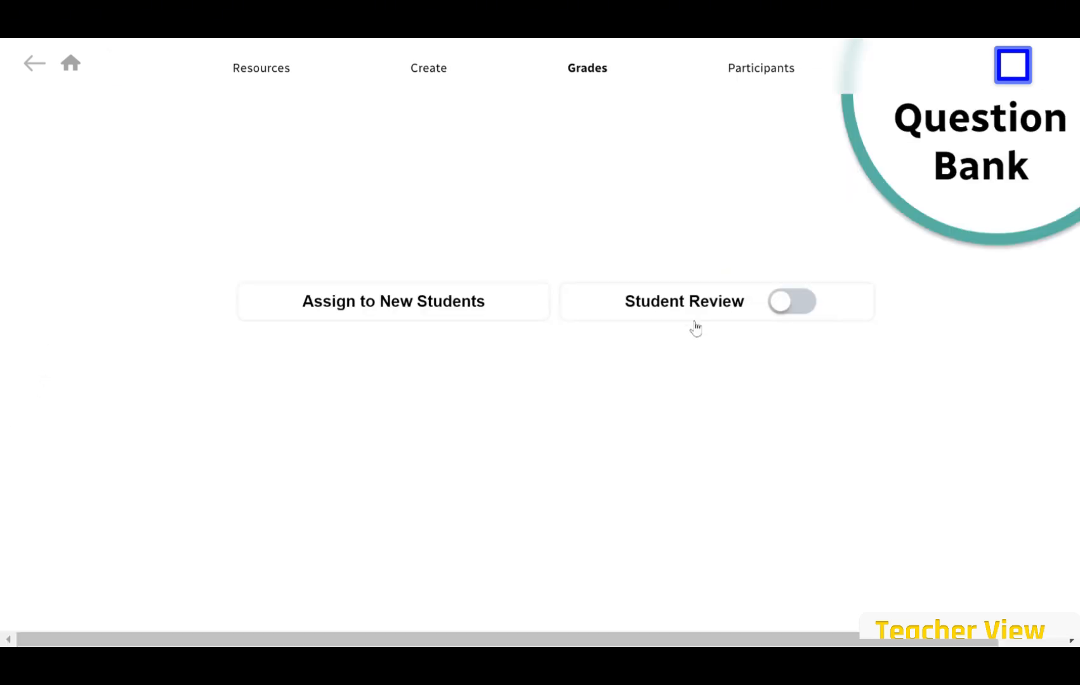
{"action": "left_click", "coordinate": [794, 300]}
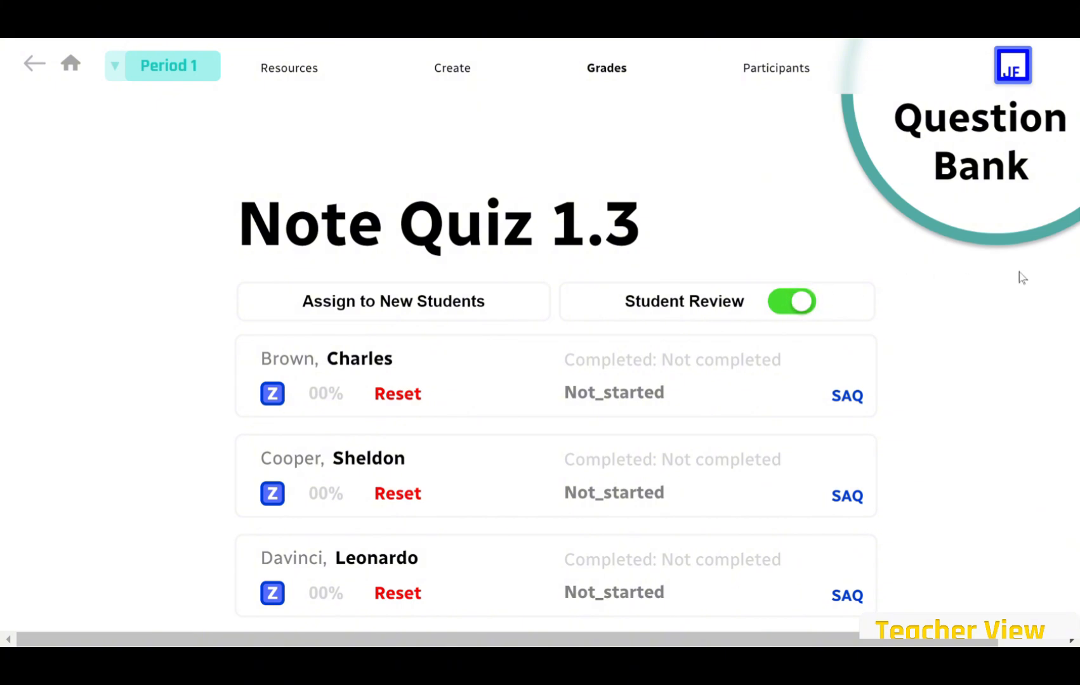
{"action": "scroll", "coordinate": [978, 284], "scroll_direction": "down", "scroll_amount": 6}
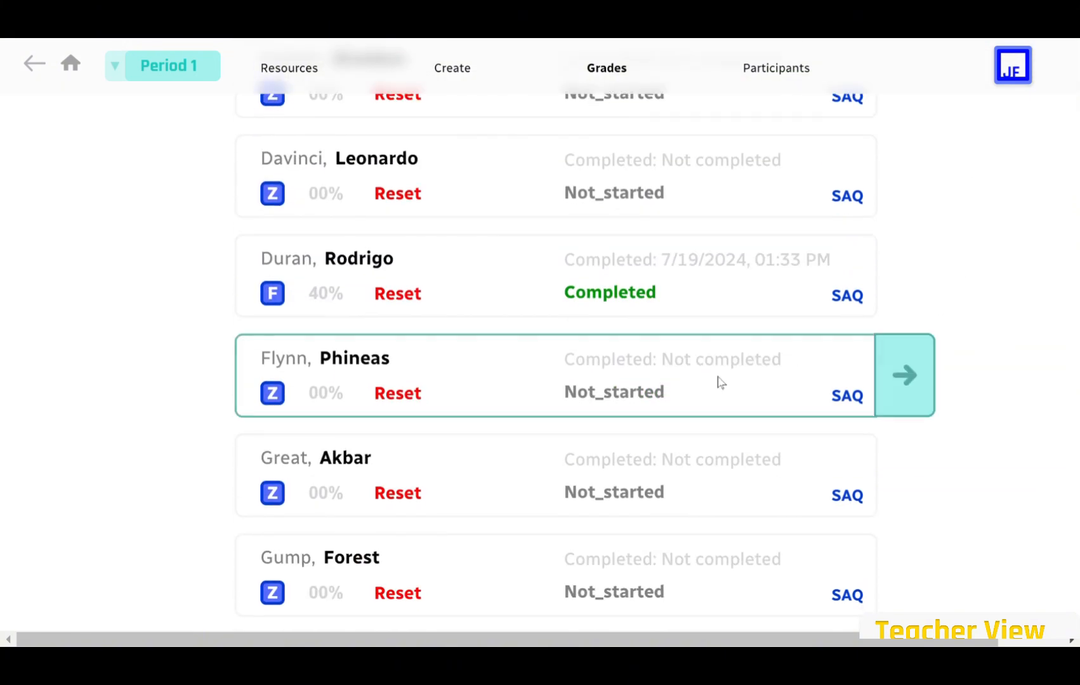
{"action": "scroll", "coordinate": [693, 388], "scroll_direction": "down", "scroll_amount": 6}
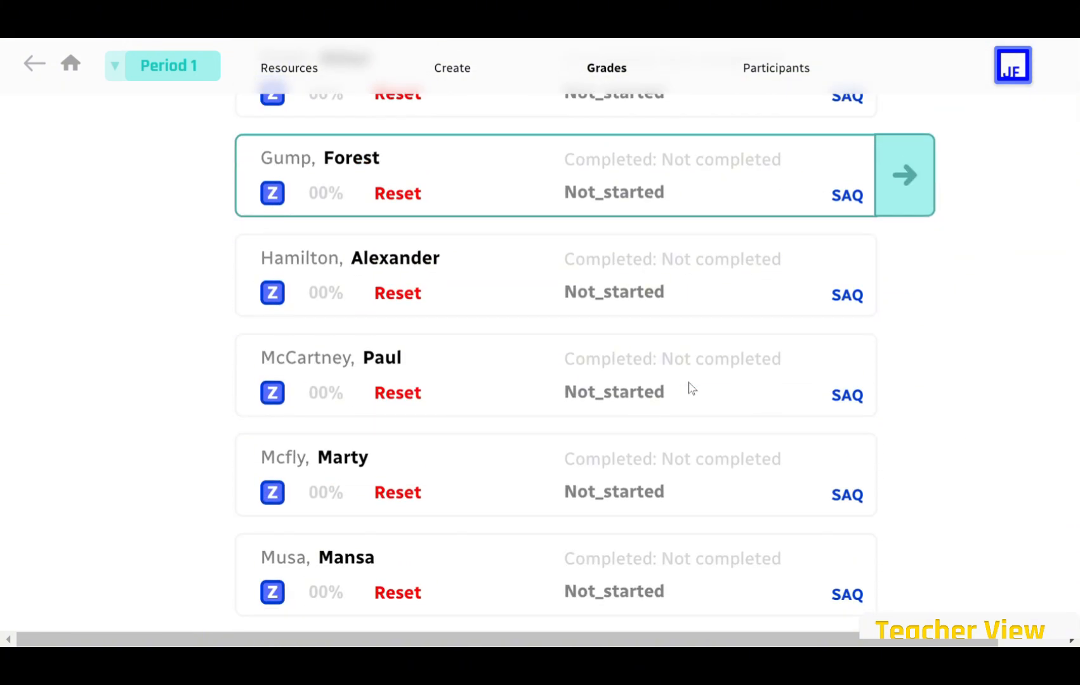
Open the completed Note Quiz 1.3 and flag the Song dynasty year answer for teacher review.
{"action": "scroll", "coordinate": [691, 388], "scroll_direction": "up", "scroll_amount": 3}
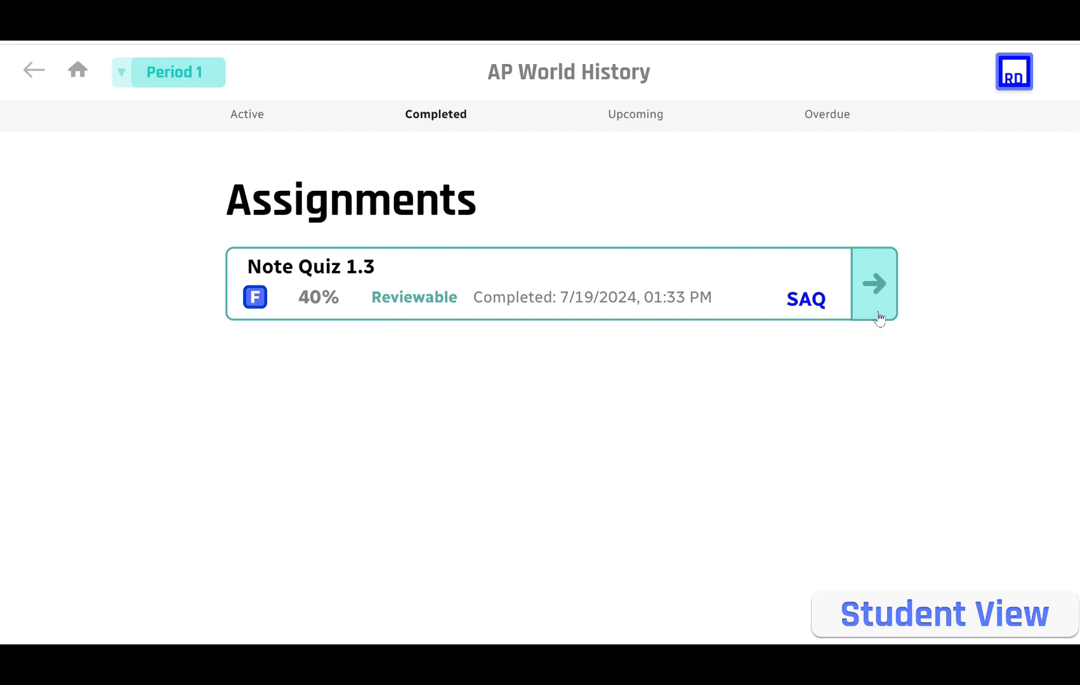
{"action": "left_click", "coordinate": [887, 289]}
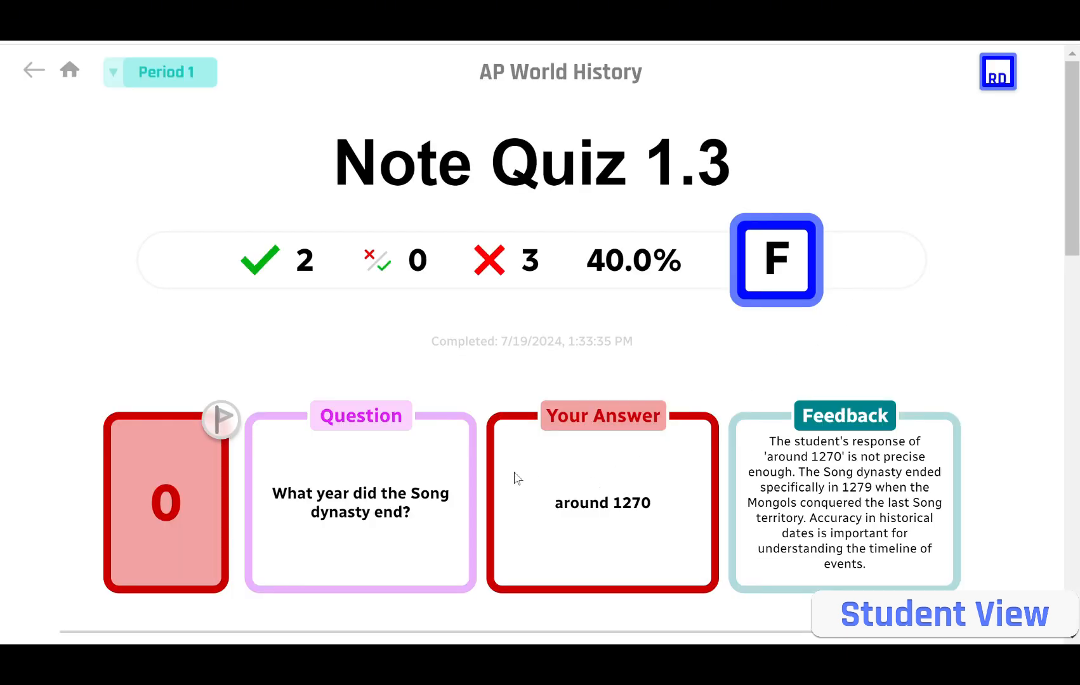
{"action": "scroll", "coordinate": [518, 480], "scroll_direction": "down", "scroll_amount": 3}
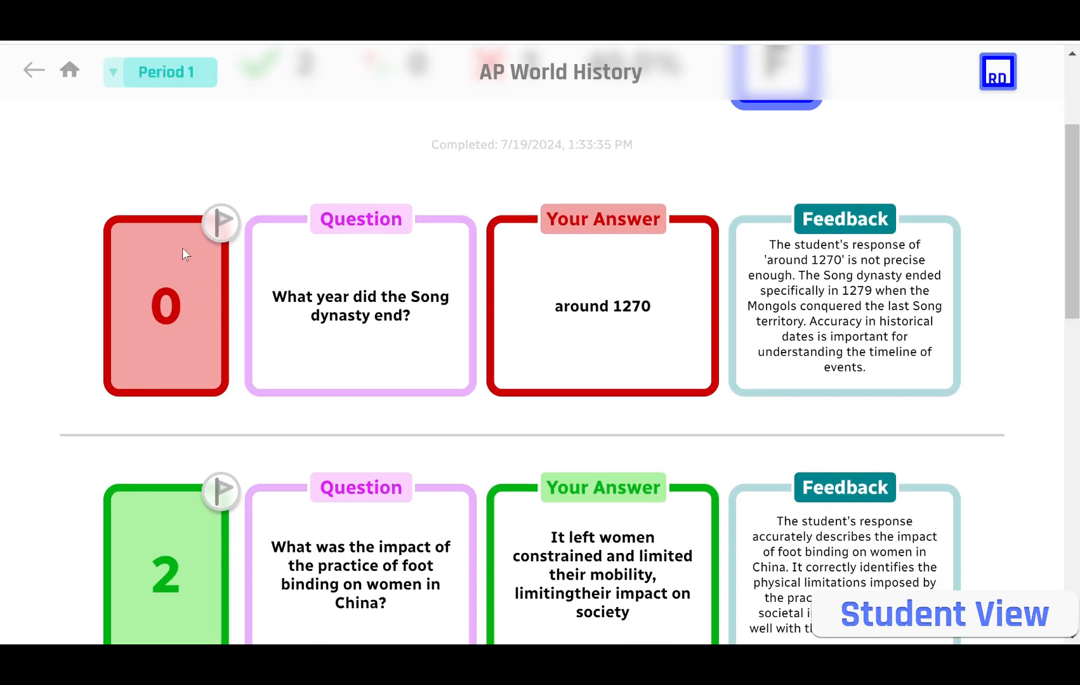
{"action": "left_click", "coordinate": [222, 223]}
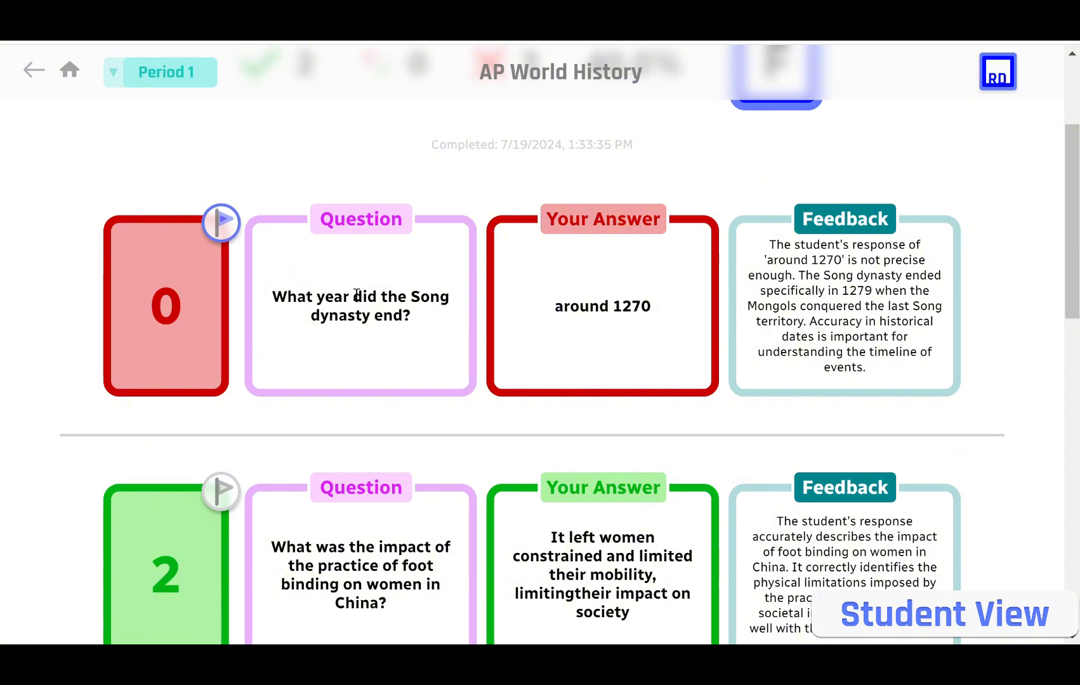
{"action": "scroll", "coordinate": [863, 356], "scroll_direction": "down", "scroll_amount": 5}
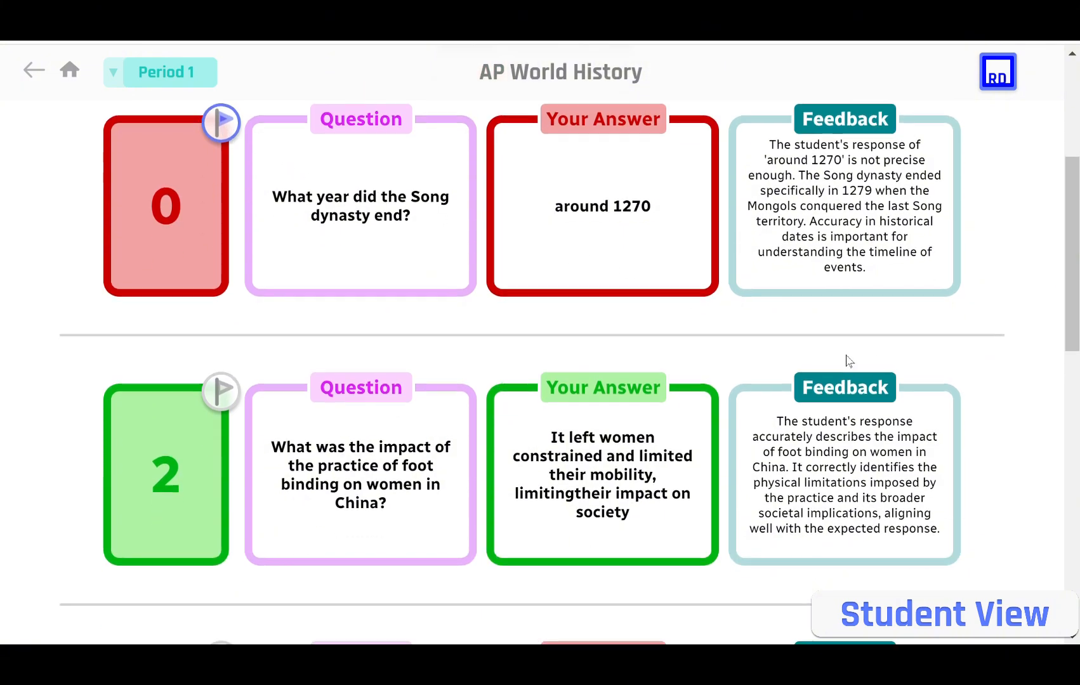
{"action": "scroll", "coordinate": [846, 368], "scroll_direction": "down", "scroll_amount": 10}
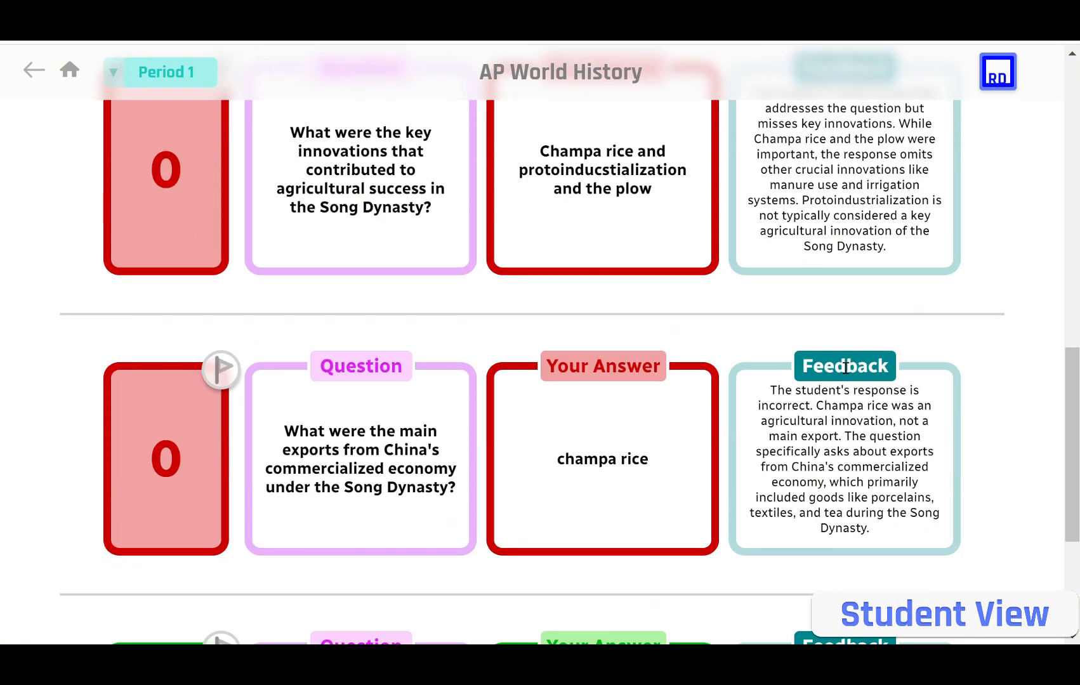
{"action": "scroll", "coordinate": [846, 368], "scroll_direction": "up", "scroll_amount": 13}
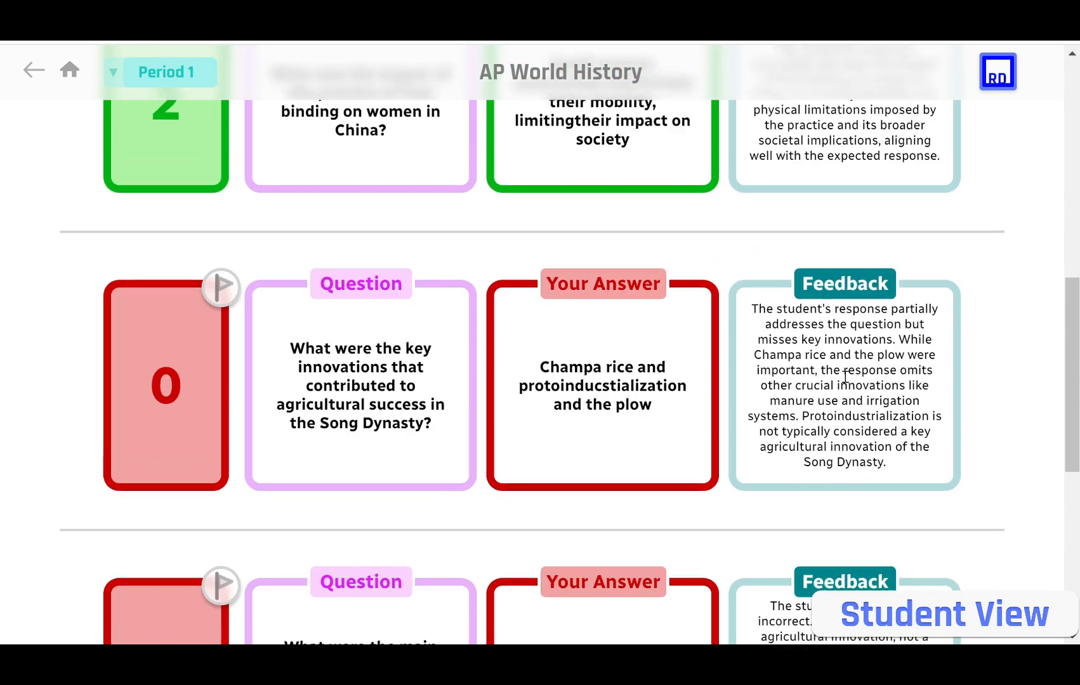
{"action": "scroll", "coordinate": [845, 383], "scroll_direction": "up", "scroll_amount": 4}
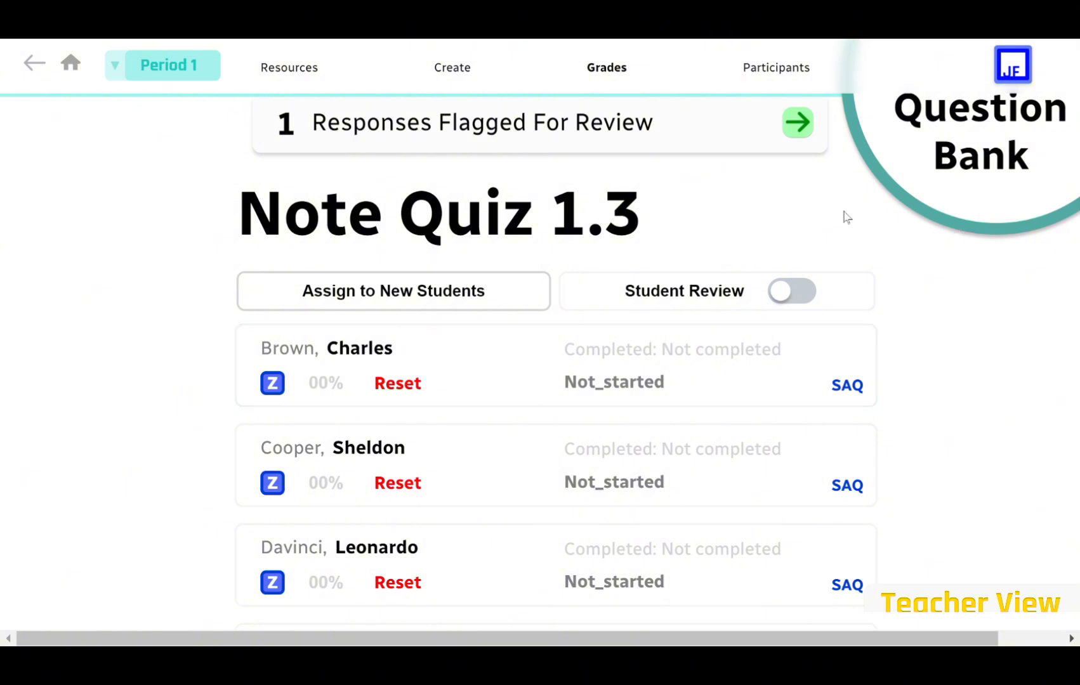
Give the last flagged Note Quiz 1.3 response a score of 2 and return to Period 1.
{"action": "left_click", "coordinate": [799, 123]}
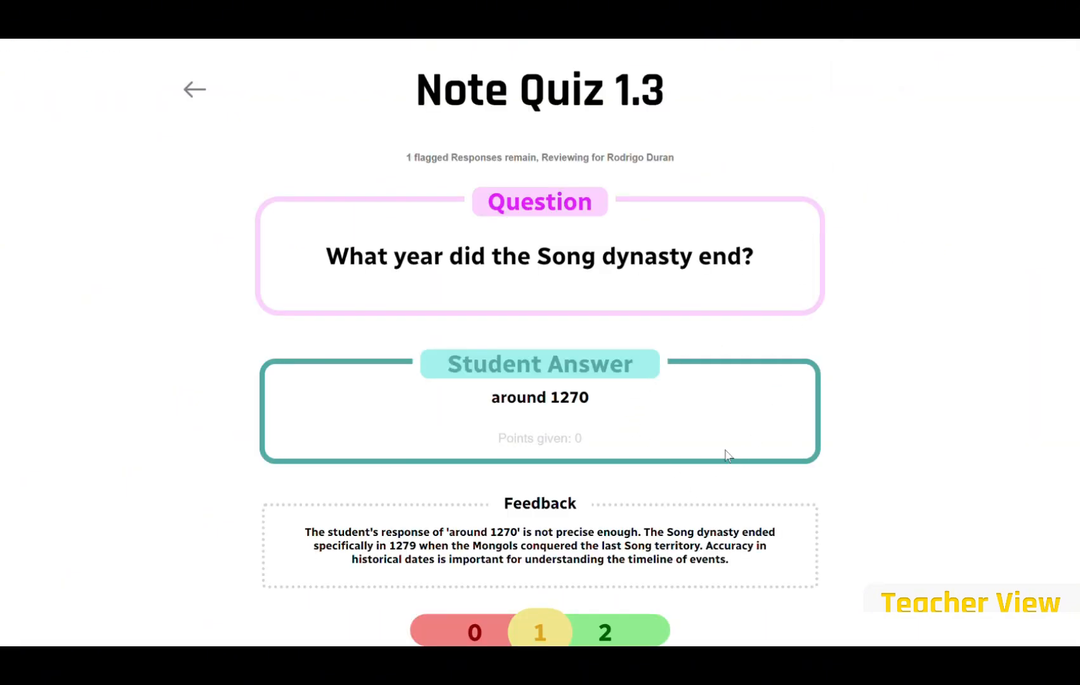
{"action": "left_click", "coordinate": [619, 633]}
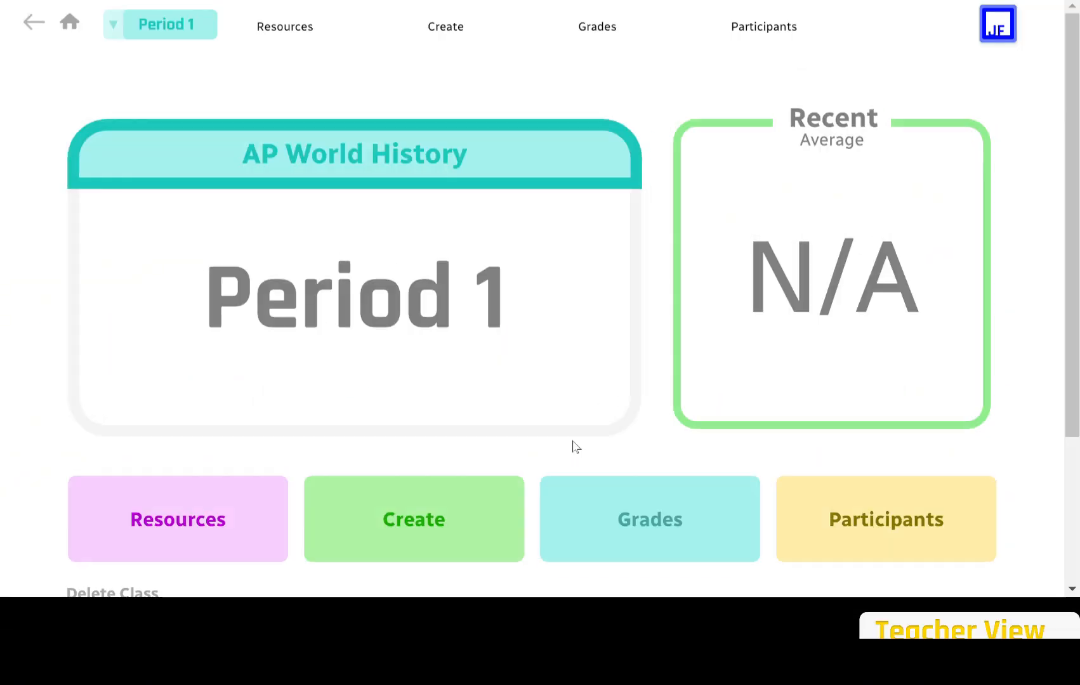
Create an adaptive multiple-choice assignment named 'Adaptive MCQ 3.9'.
{"action": "left_click", "coordinate": [463, 506]}
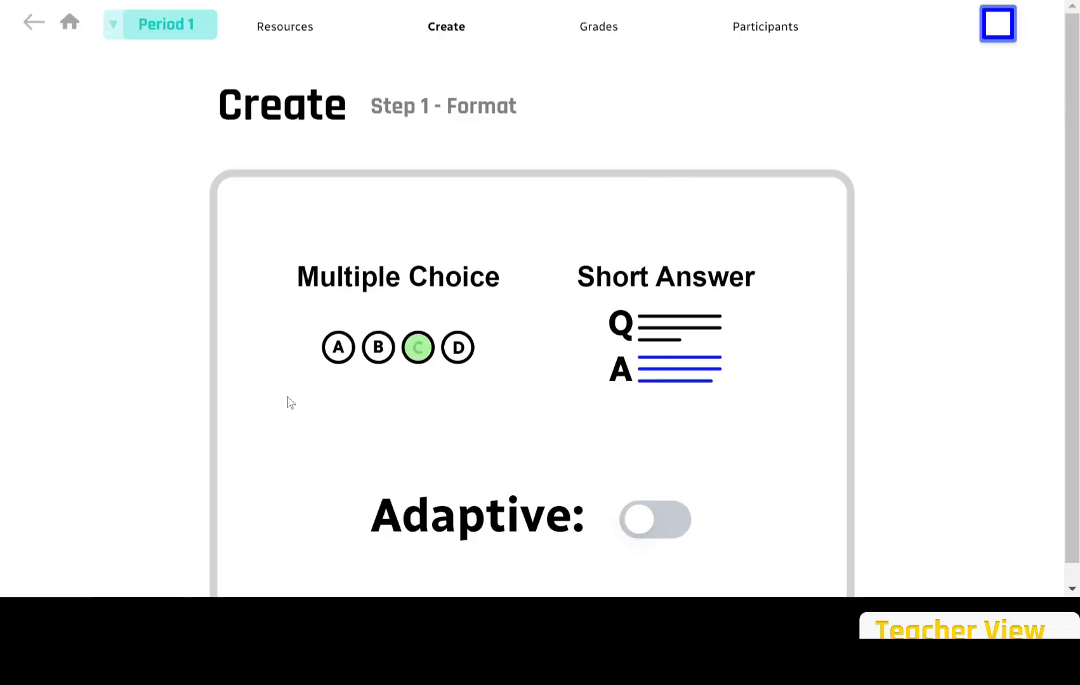
{"action": "left_click", "coordinate": [466, 346]}
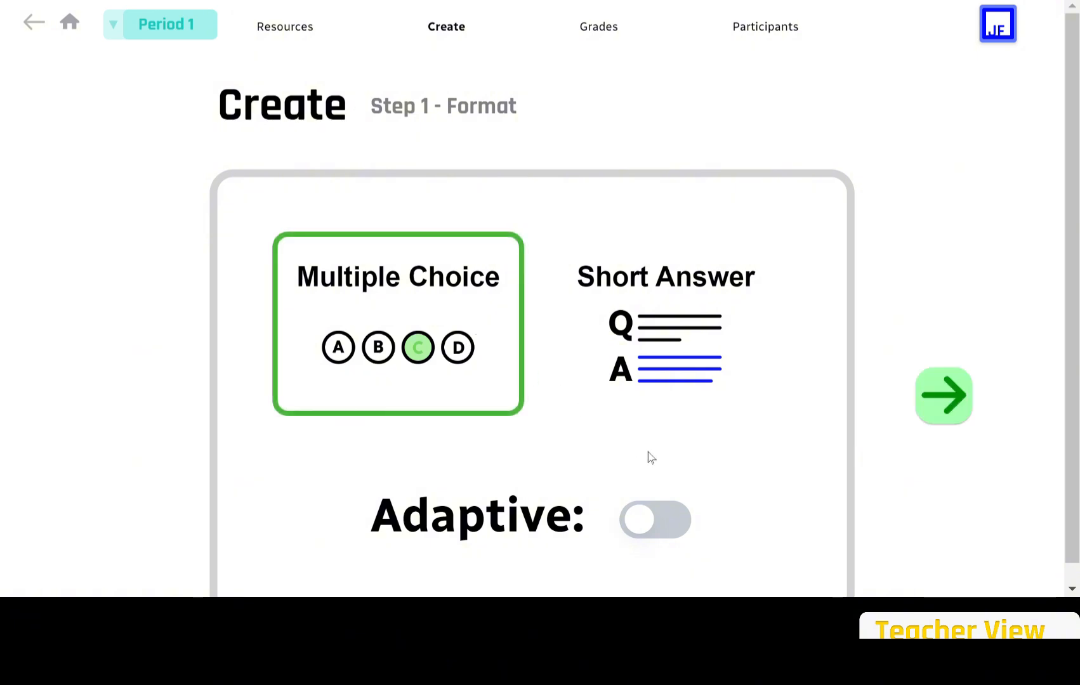
{"action": "left_click", "coordinate": [636, 516]}
{"action": "left_click", "coordinate": [945, 396]}
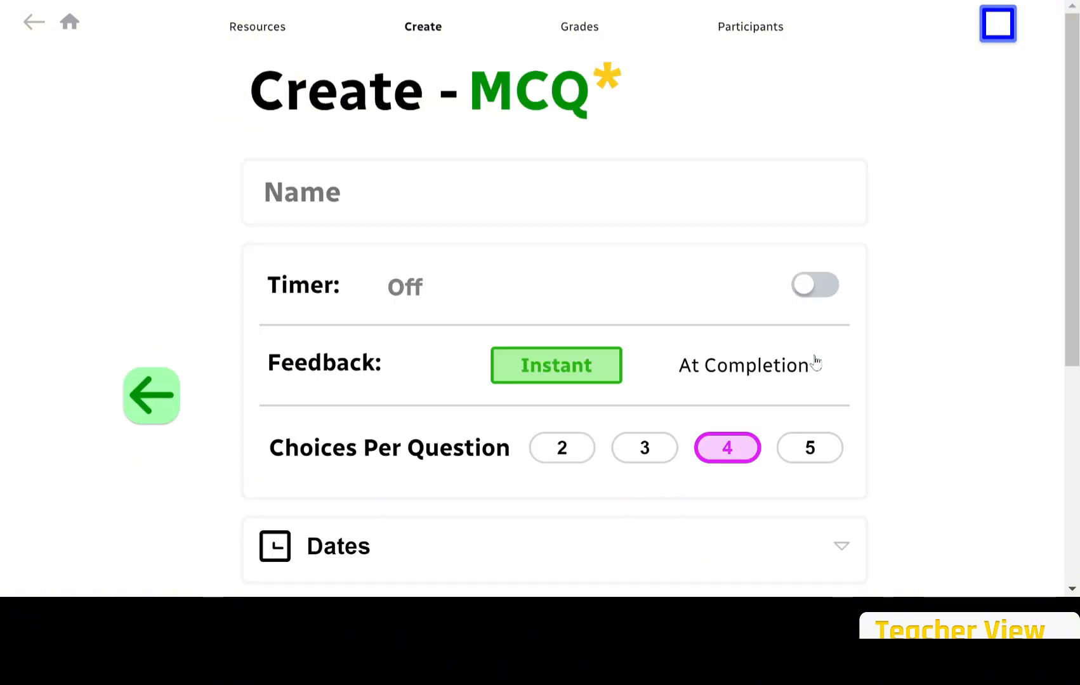
{"action": "type", "text": "Adaptive MCQ 3.9"}
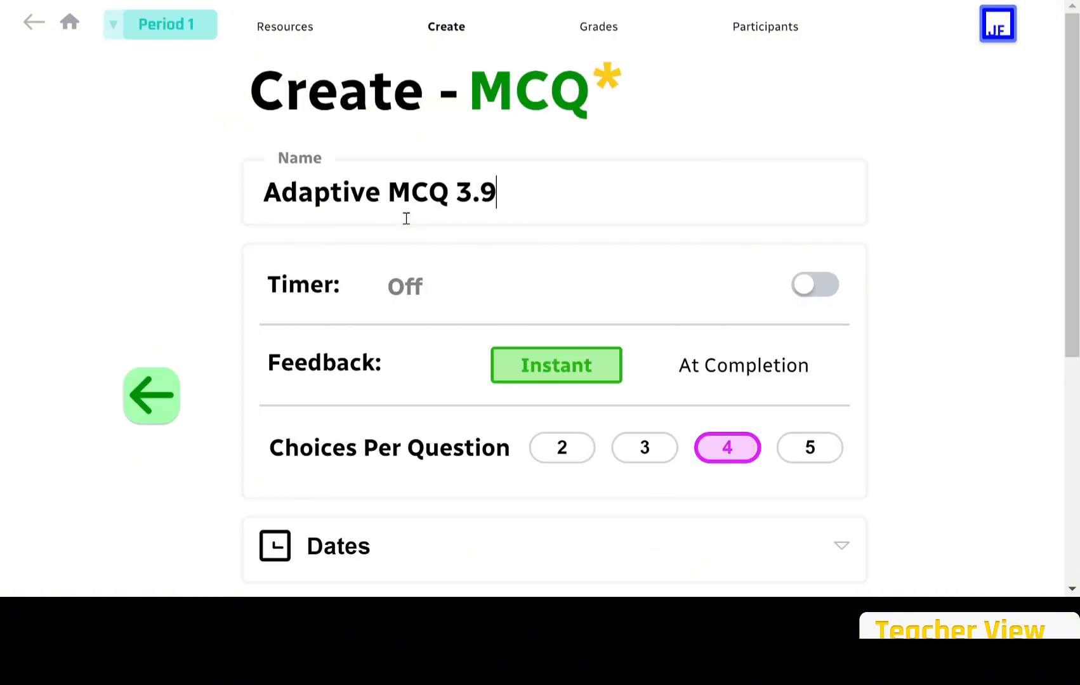
Turn on the quiz timer, set its minutes, and allow five answer choices per question.
{"action": "scroll", "coordinate": [406, 219], "scroll_direction": "down", "scroll_amount": 1}
{"action": "left_click", "coordinate": [813, 237]}
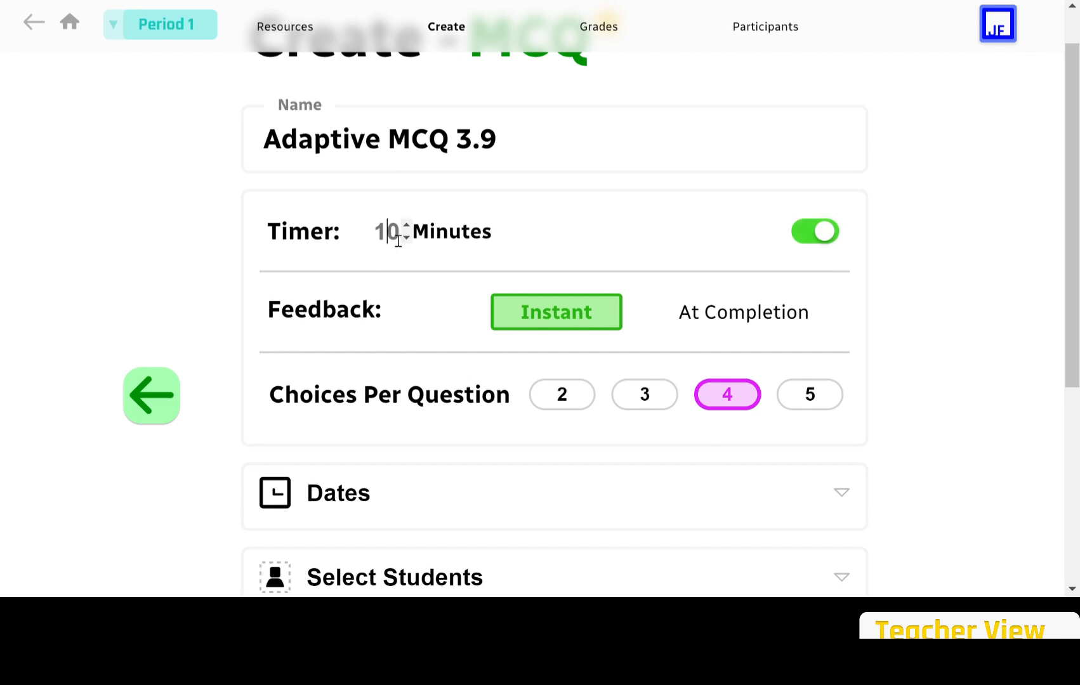
{"action": "left_click", "coordinate": [399, 238]}
{"action": "type", "text": "99"}
{"action": "scroll", "coordinate": [399, 241], "scroll_direction": "down", "scroll_amount": 2}
{"action": "left_click", "coordinate": [646, 288]}
{"action": "left_click", "coordinate": [571, 288]}
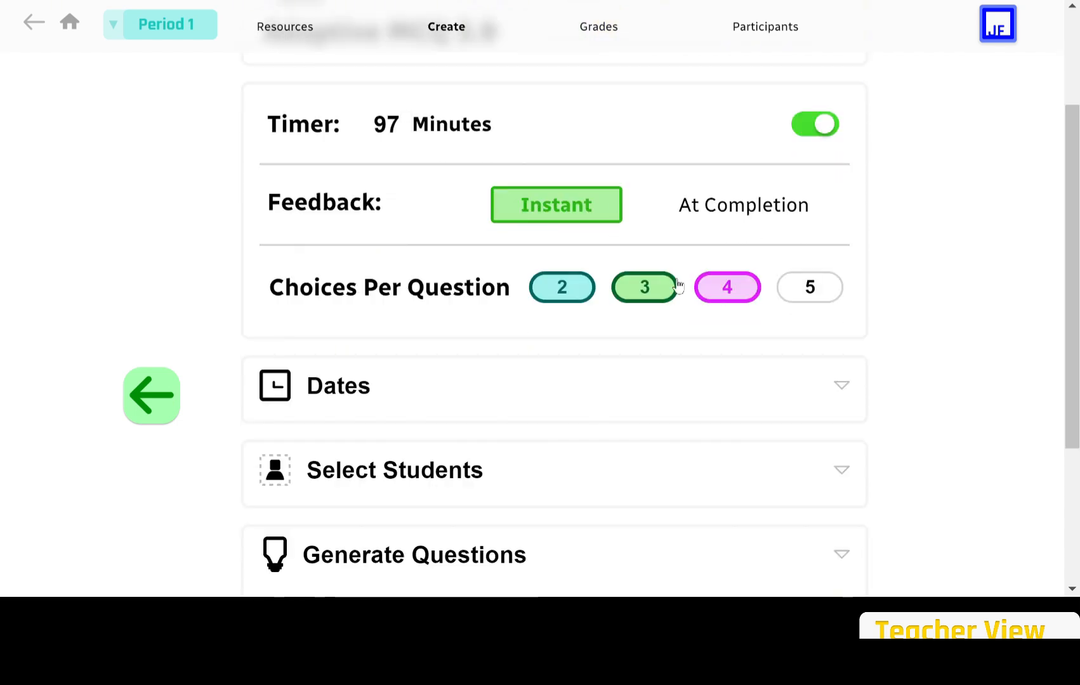
{"action": "left_click", "coordinate": [801, 287]}
Set the assign time to 11:15 AM and the due date to August 15 at 11:30 AM.
{"action": "scroll", "coordinate": [471, 313], "scroll_direction": "down", "scroll_amount": 3}
{"action": "left_click", "coordinate": [470, 311]}
{"action": "left_click", "coordinate": [575, 321]}
{"action": "left_click", "coordinate": [778, 162]}
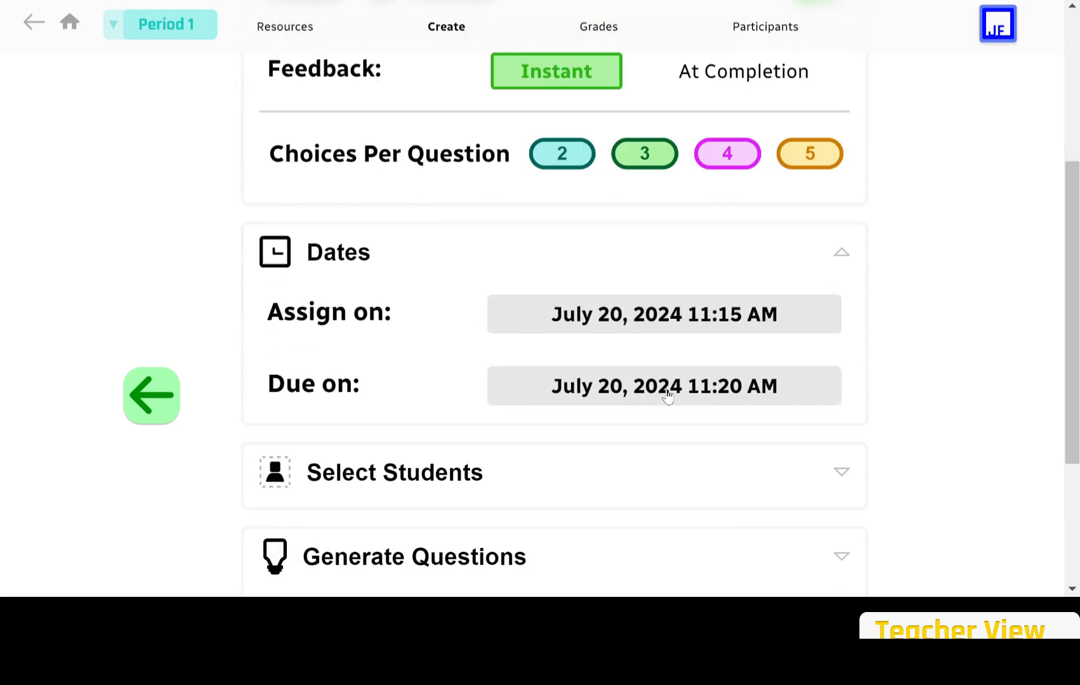
{"action": "left_click", "coordinate": [664, 386]}
{"action": "left_click", "coordinate": [728, 103]}
{"action": "left_click", "coordinate": [645, 247]}
{"action": "left_click", "coordinate": [779, 265]}
{"action": "scroll", "coordinate": [598, 355], "scroll_direction": "down", "scroll_amount": 2}
{"action": "left_click", "coordinate": [598, 346]}
{"action": "left_click", "coordinate": [571, 340]}
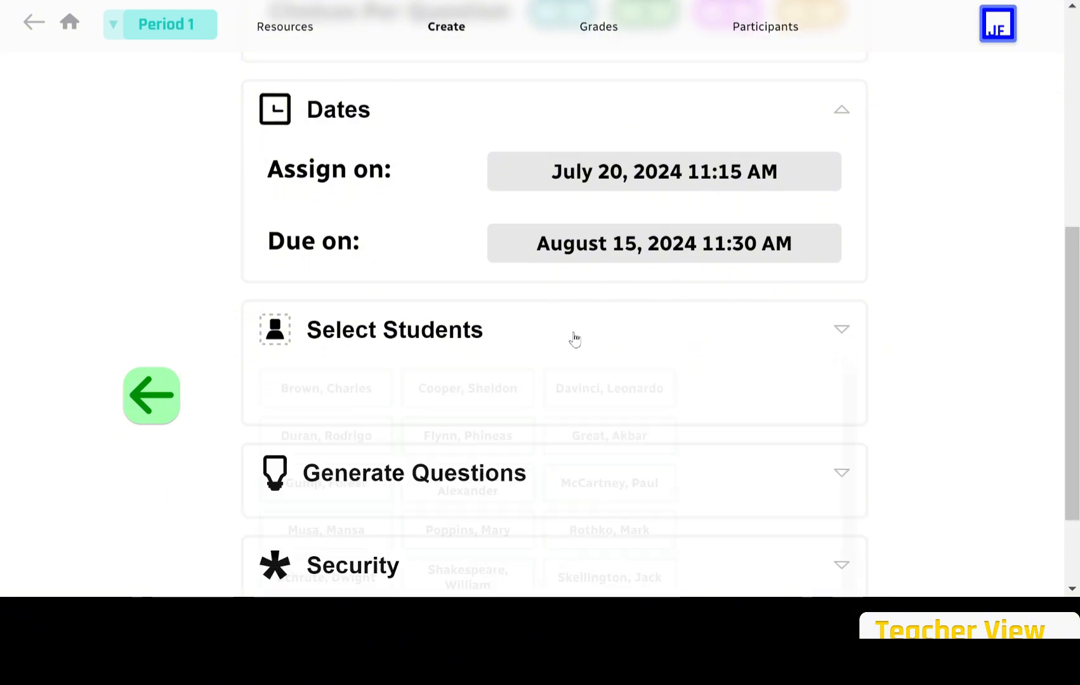
{"action": "left_click", "coordinate": [547, 335]}
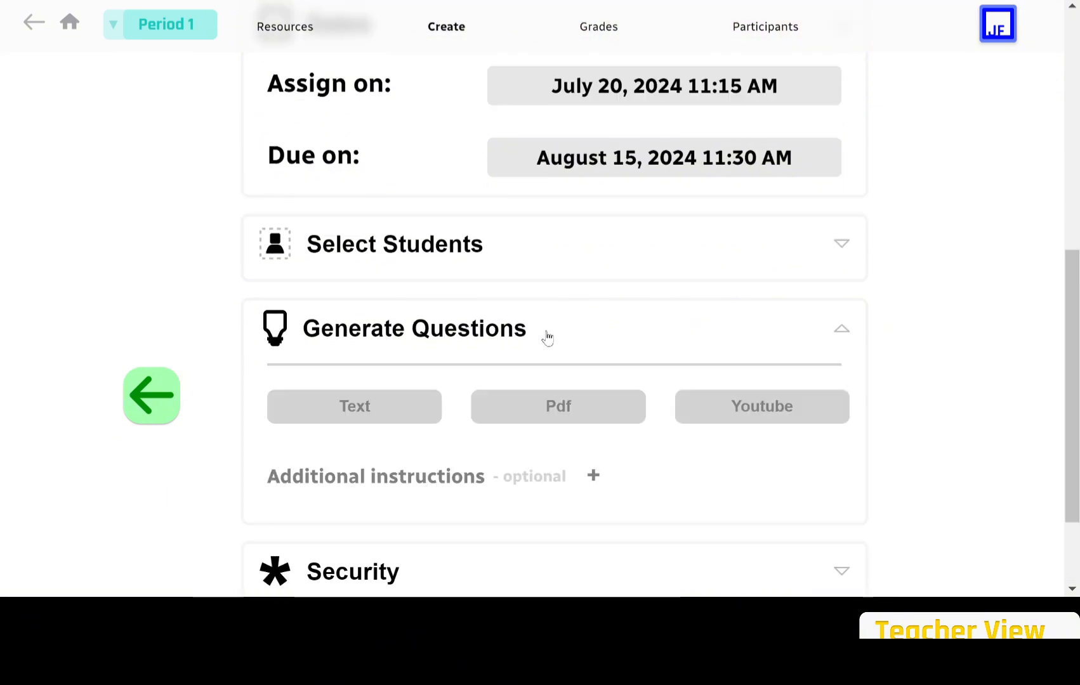
Paste the history passage as the Text source and generate multiple-choice questions from it.
{"action": "left_click", "coordinate": [381, 413]}
{"action": "left_click", "coordinate": [367, 485]}
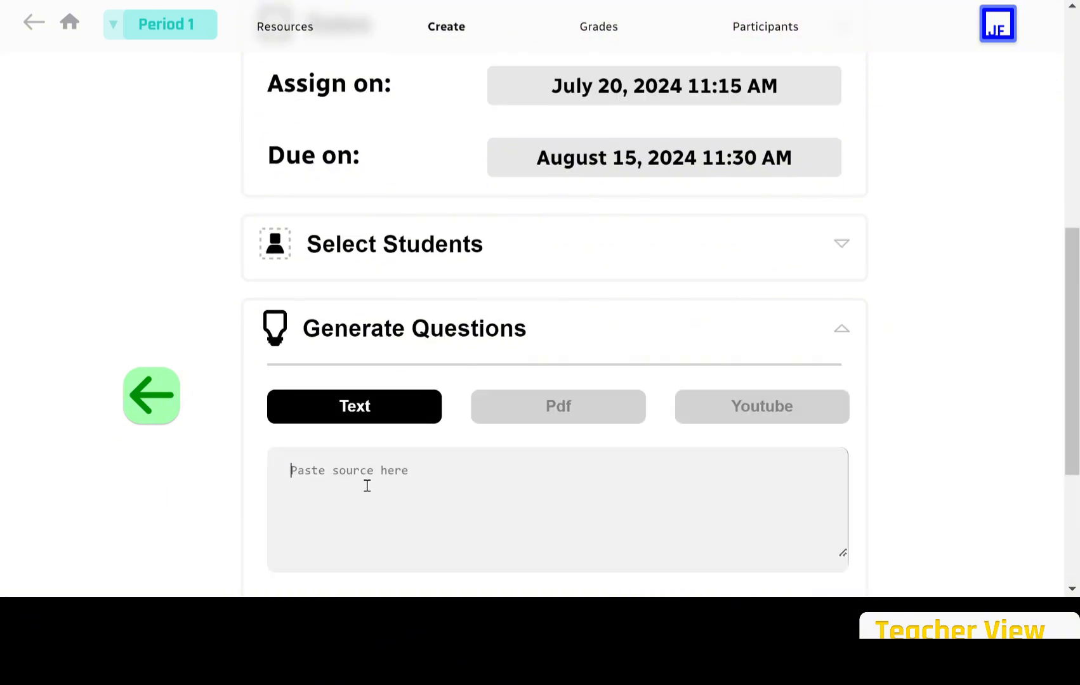
{"action": "key", "text": "ctrl+v"}
{"action": "scroll", "coordinate": [367, 485], "scroll_direction": "down", "scroll_amount": 1}
{"action": "scroll", "coordinate": [343, 434], "scroll_direction": "down", "scroll_amount": 4}
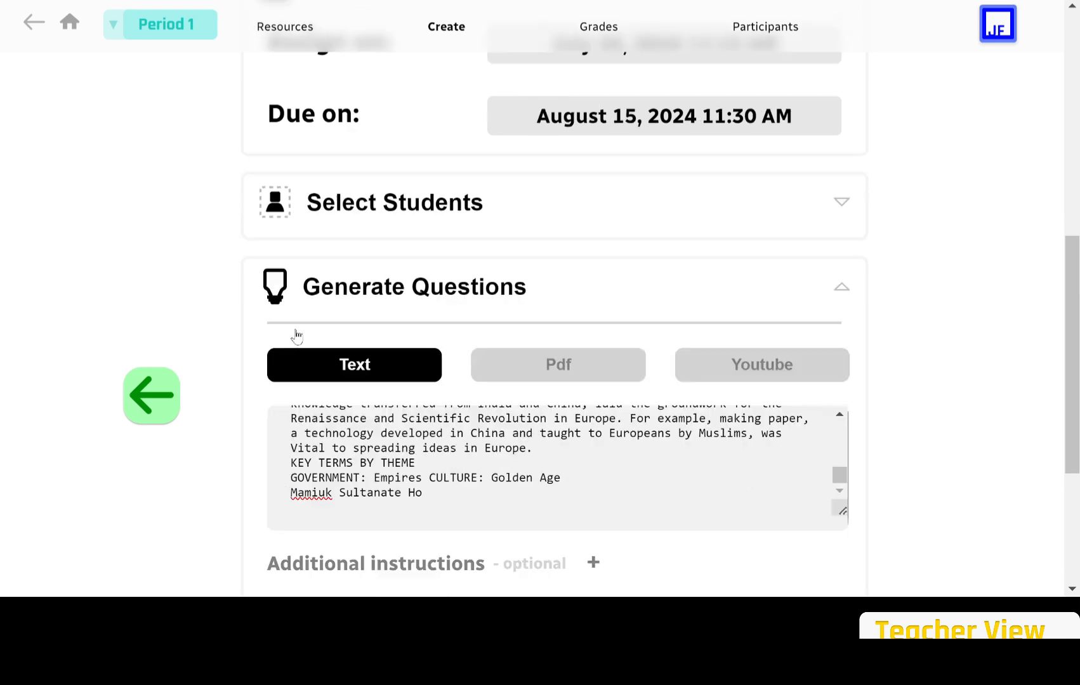
{"action": "scroll", "coordinate": [298, 336], "scroll_direction": "down", "scroll_amount": 1}
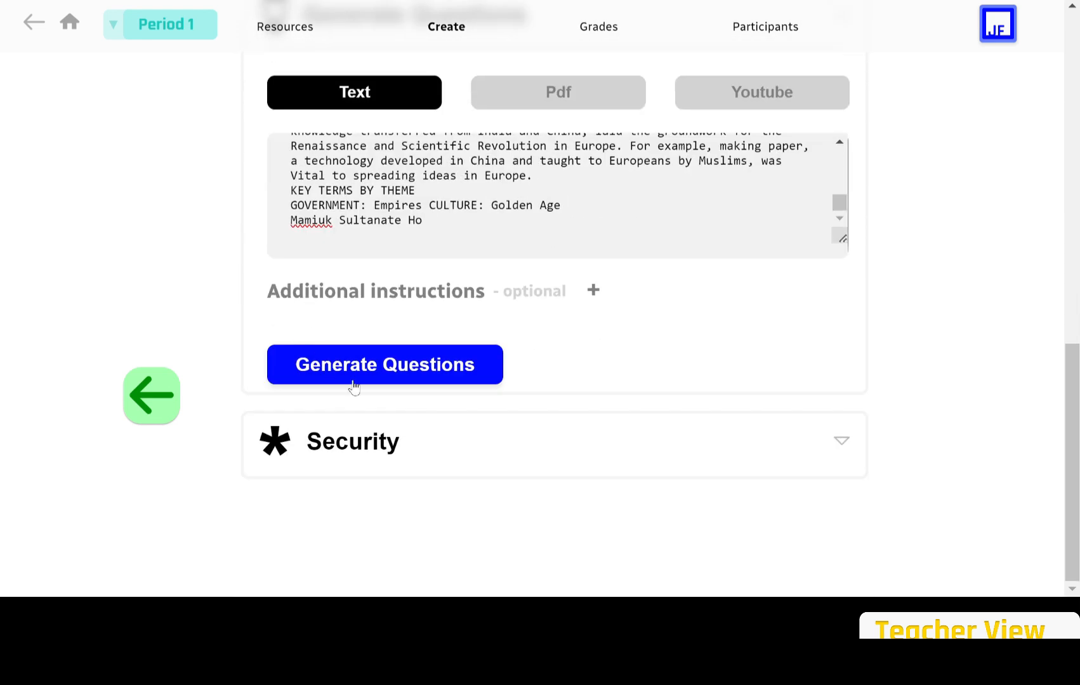
{"action": "left_click", "coordinate": [385, 381]}
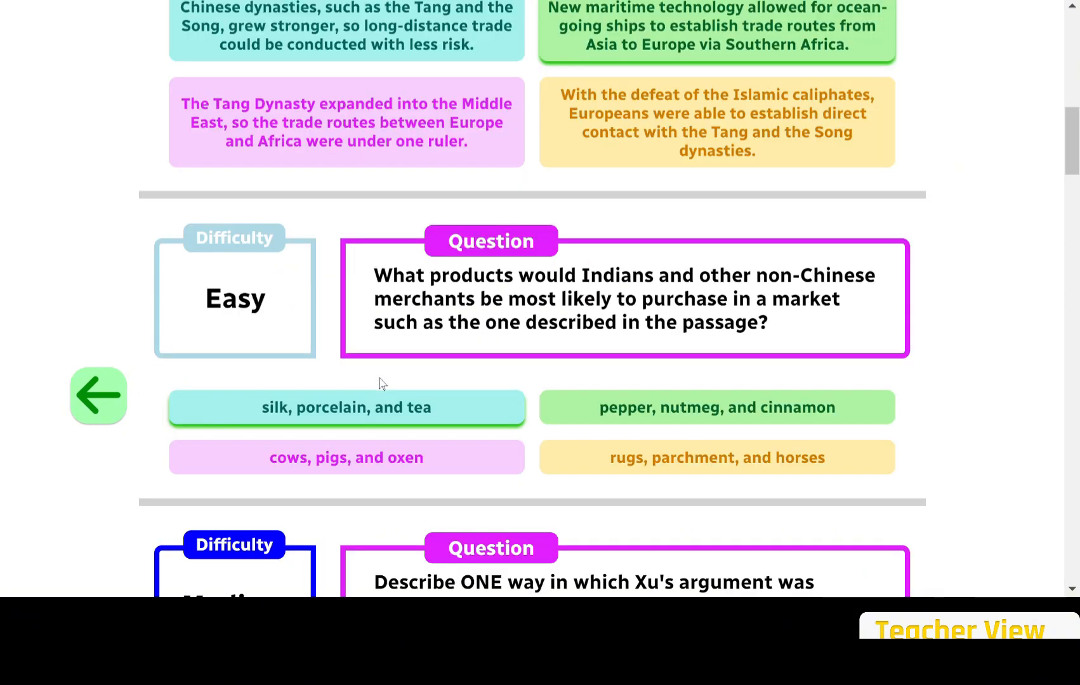
{"action": "scroll", "coordinate": [379, 381], "scroll_direction": "up", "scroll_amount": 10}
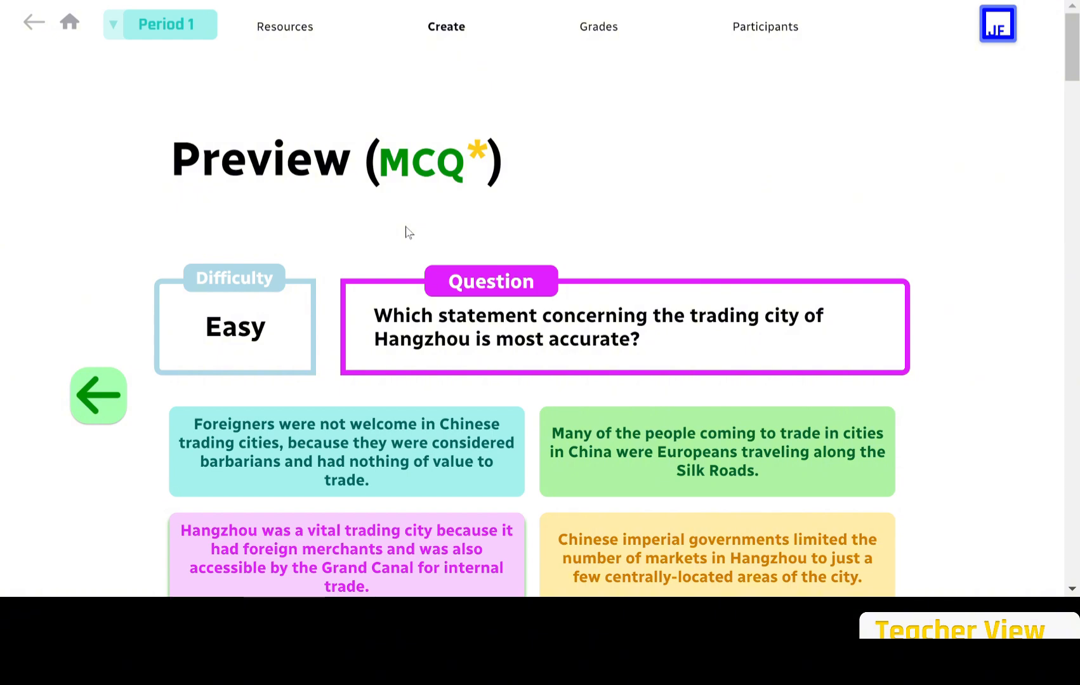
{"action": "scroll", "coordinate": [410, 232], "scroll_direction": "down", "scroll_amount": 3}
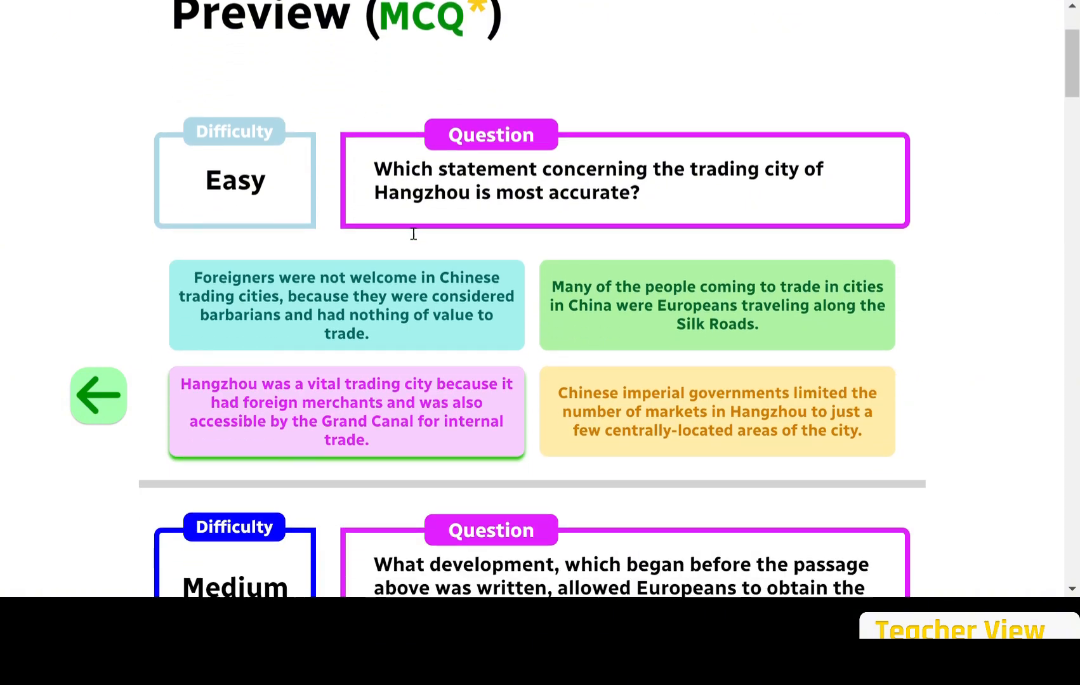
{"action": "scroll", "coordinate": [409, 232], "scroll_direction": "down", "scroll_amount": 2}
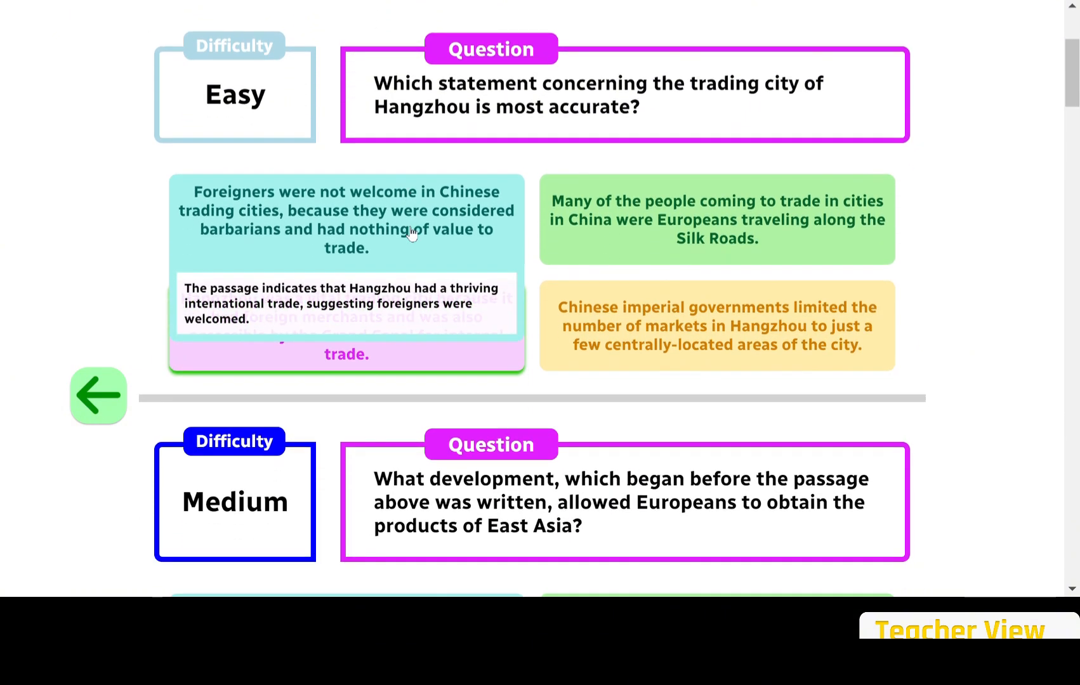
{"action": "scroll", "coordinate": [412, 232], "scroll_direction": "down", "scroll_amount": 2}
{"action": "scroll", "coordinate": [411, 233], "scroll_direction": "down", "scroll_amount": 4}
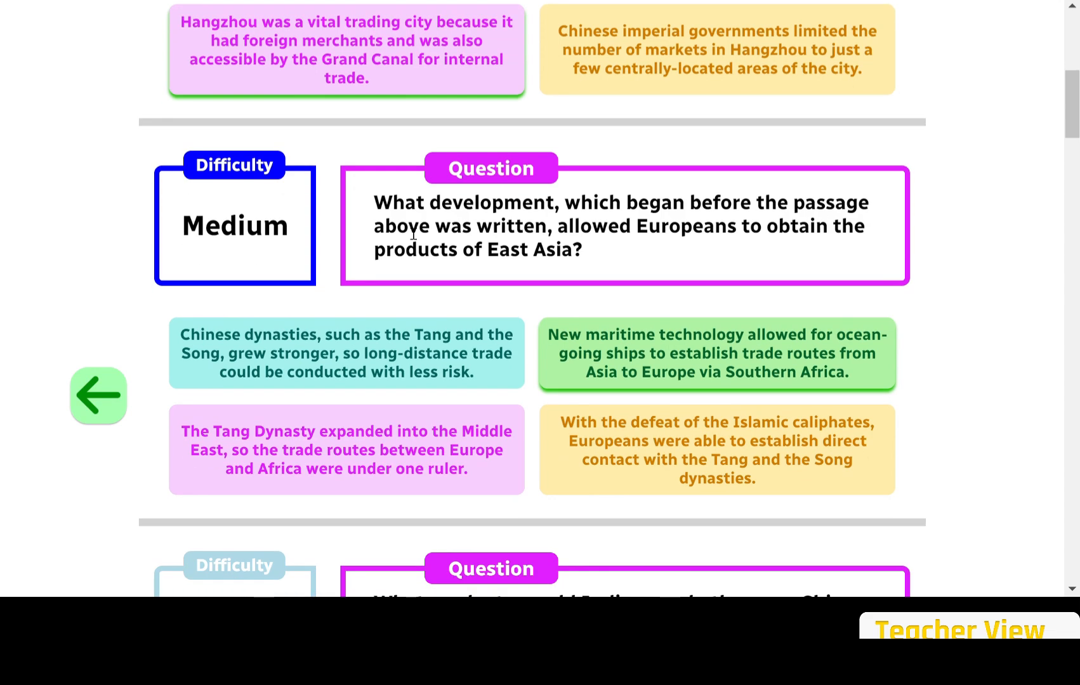
{"action": "scroll", "coordinate": [413, 234], "scroll_direction": "down", "scroll_amount": 5}
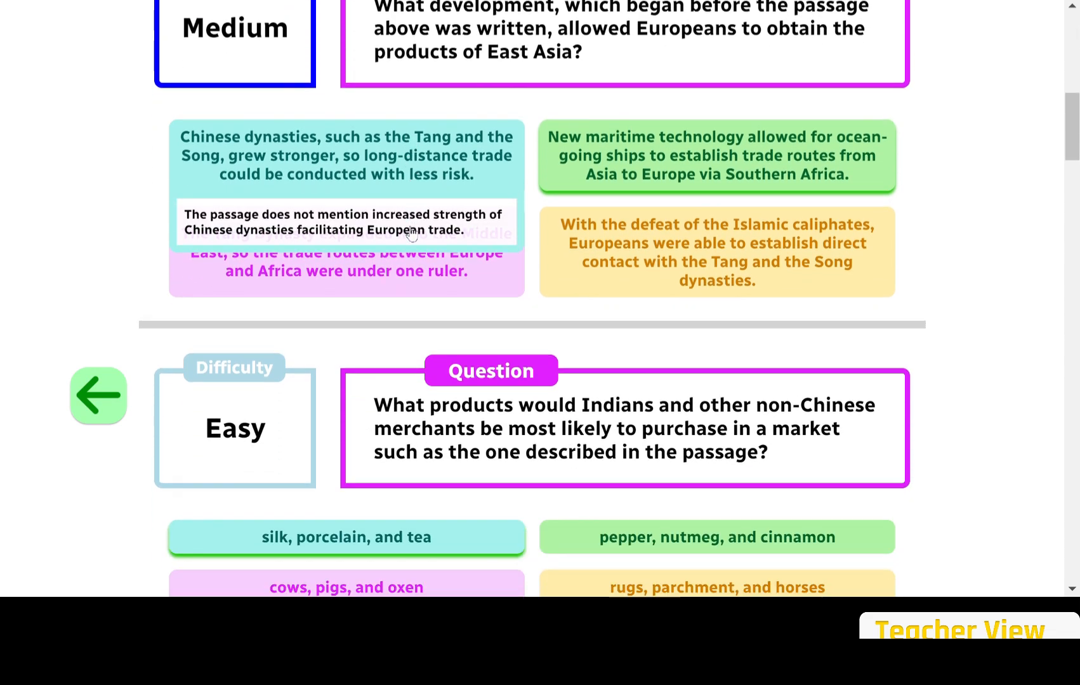
{"action": "scroll", "coordinate": [411, 232], "scroll_direction": "down", "scroll_amount": 9}
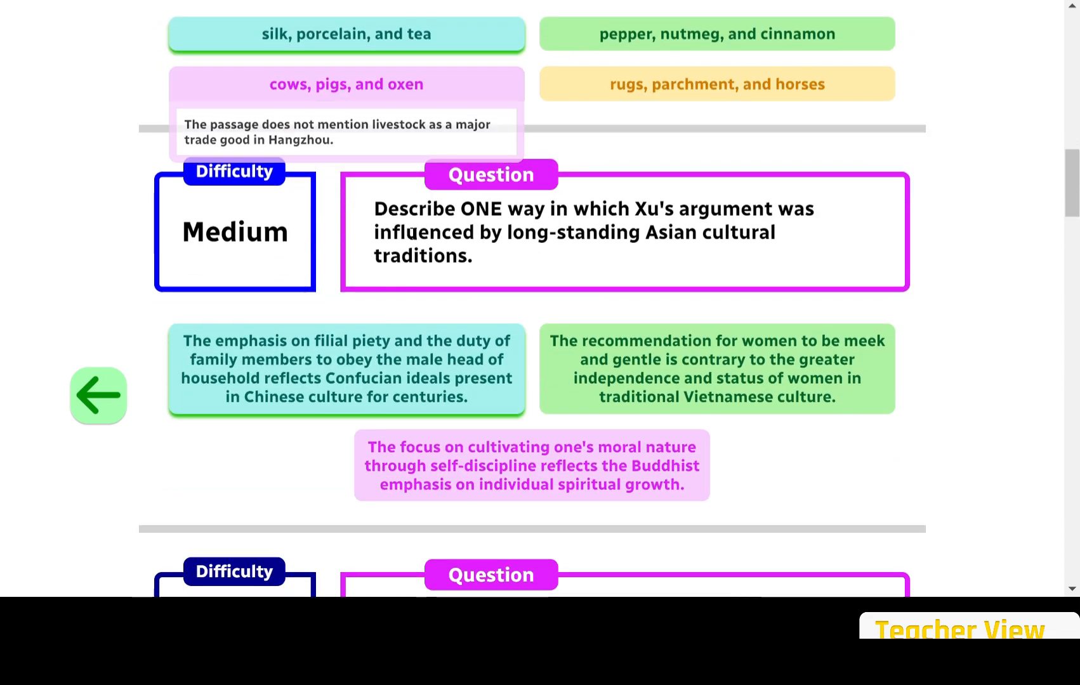
{"action": "scroll", "coordinate": [411, 232], "scroll_direction": "down", "scroll_amount": 10}
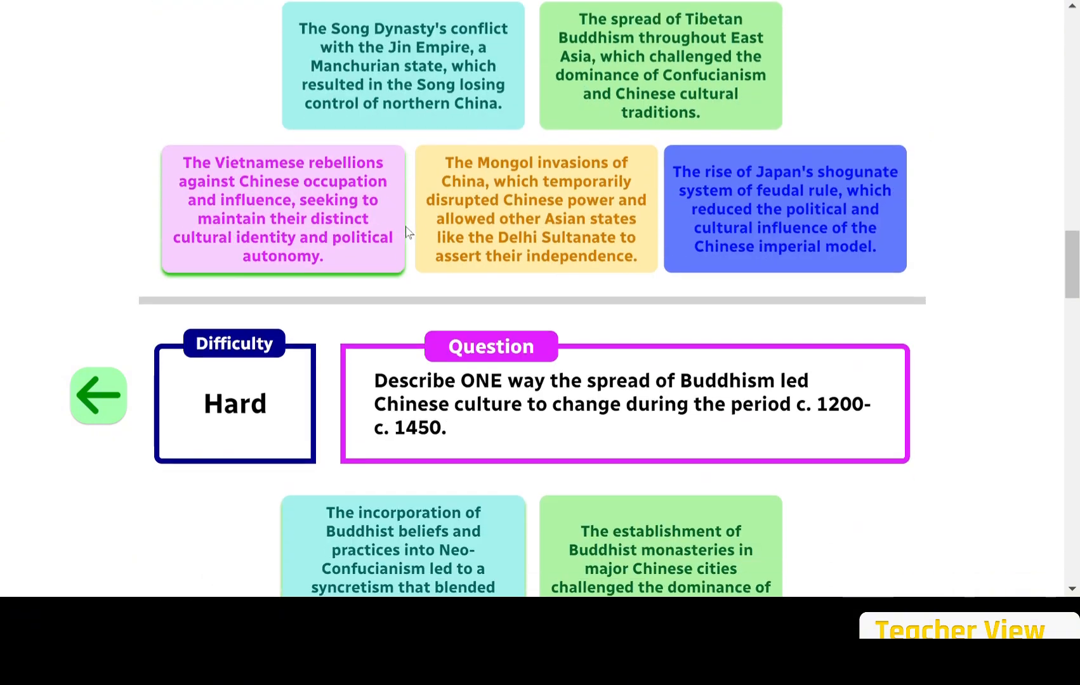
{"action": "scroll", "coordinate": [406, 227], "scroll_direction": "down", "scroll_amount": 18}
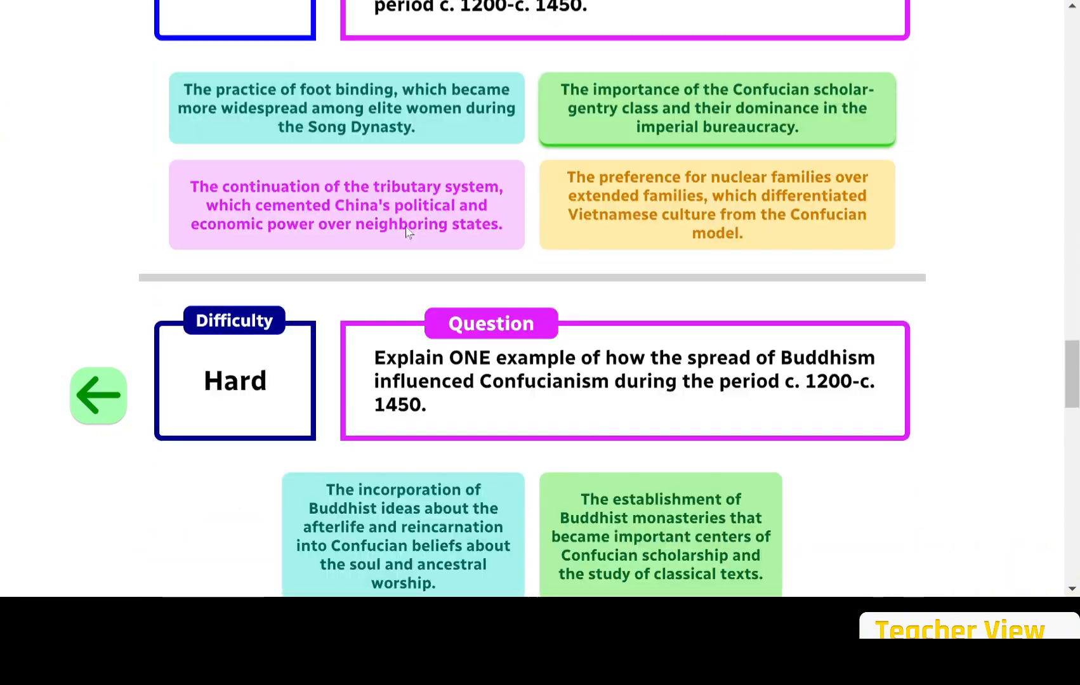
{"action": "scroll", "coordinate": [407, 227], "scroll_direction": "down", "scroll_amount": 3}
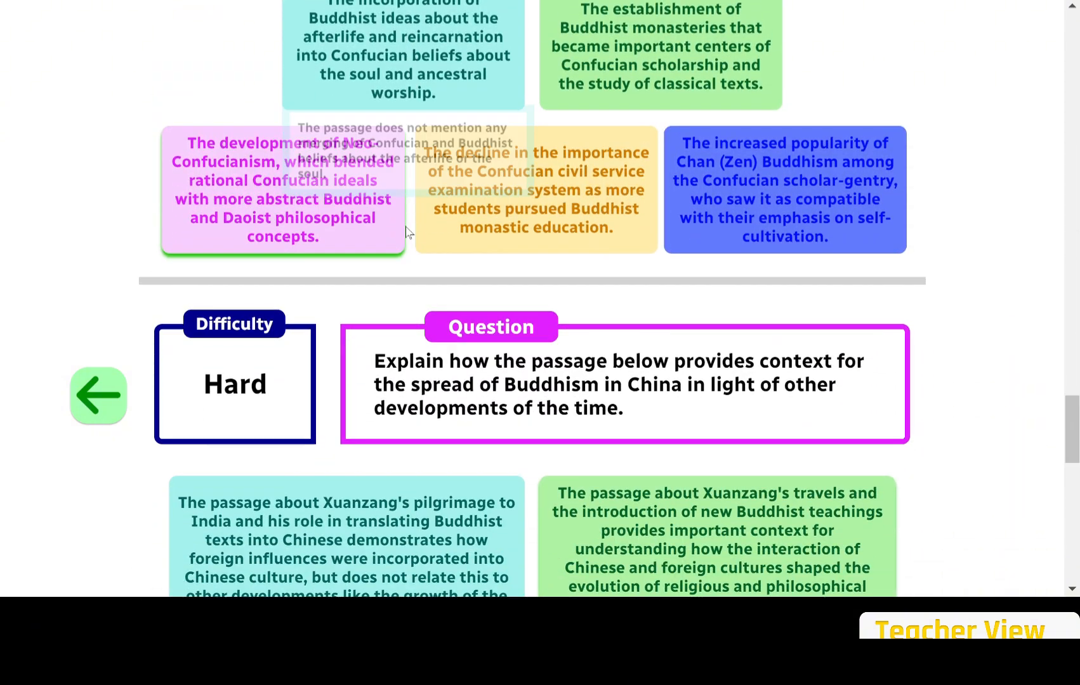